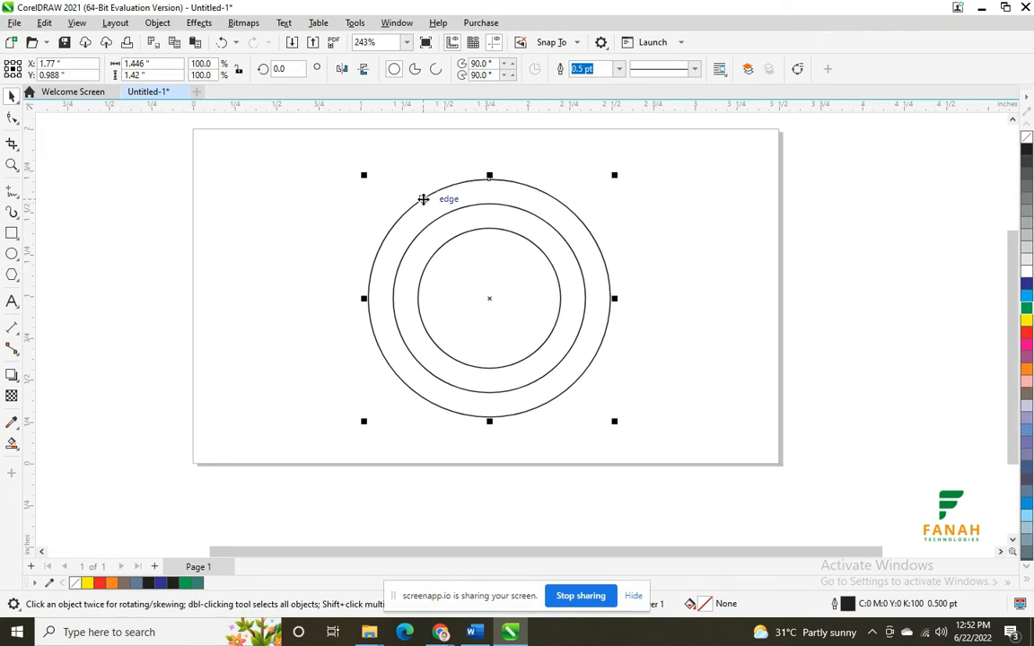
Step: Select the three concentric circles together and set their outline width to 7 pt
{"action": "left_click", "coordinate": [259, 223]}
{"action": "left_click", "coordinate": [413, 214]}
{"action": "left_click", "coordinate": [424, 223], "text": "shift"}
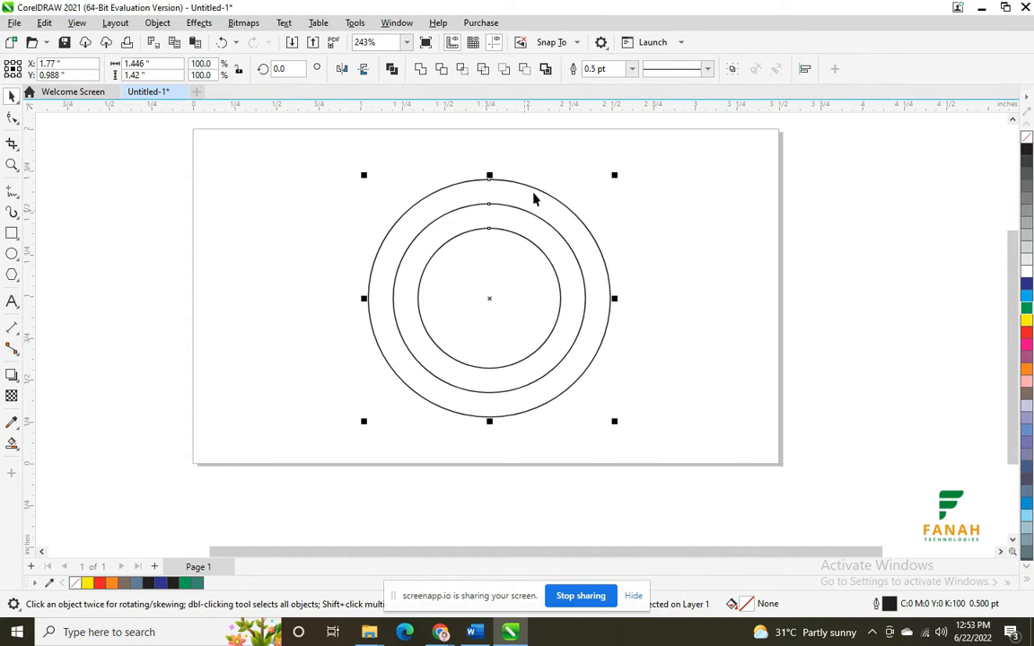
{"action": "left_click", "coordinate": [632, 69]}
{"action": "left_click", "coordinate": [625, 176]}
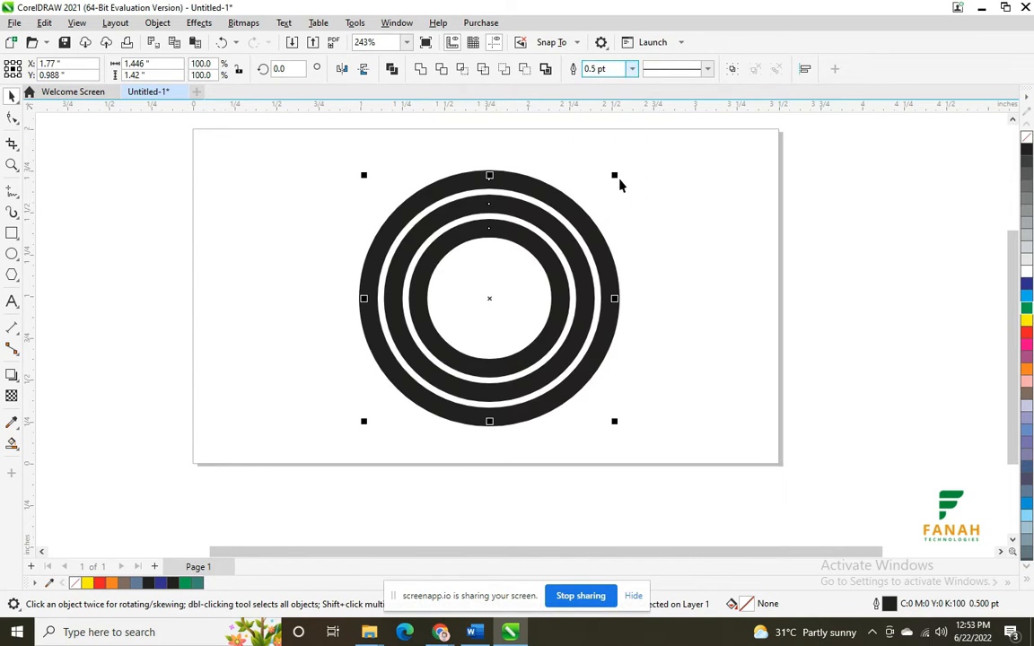
{"action": "left_click", "coordinate": [632, 69]}
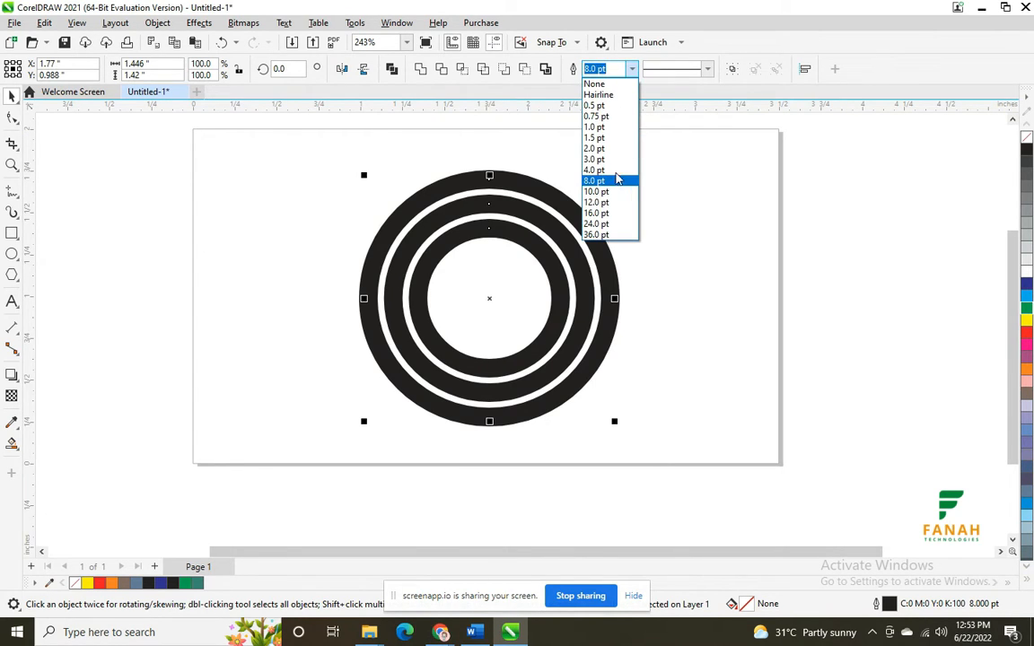
{"action": "left_click", "coordinate": [591, 68]}
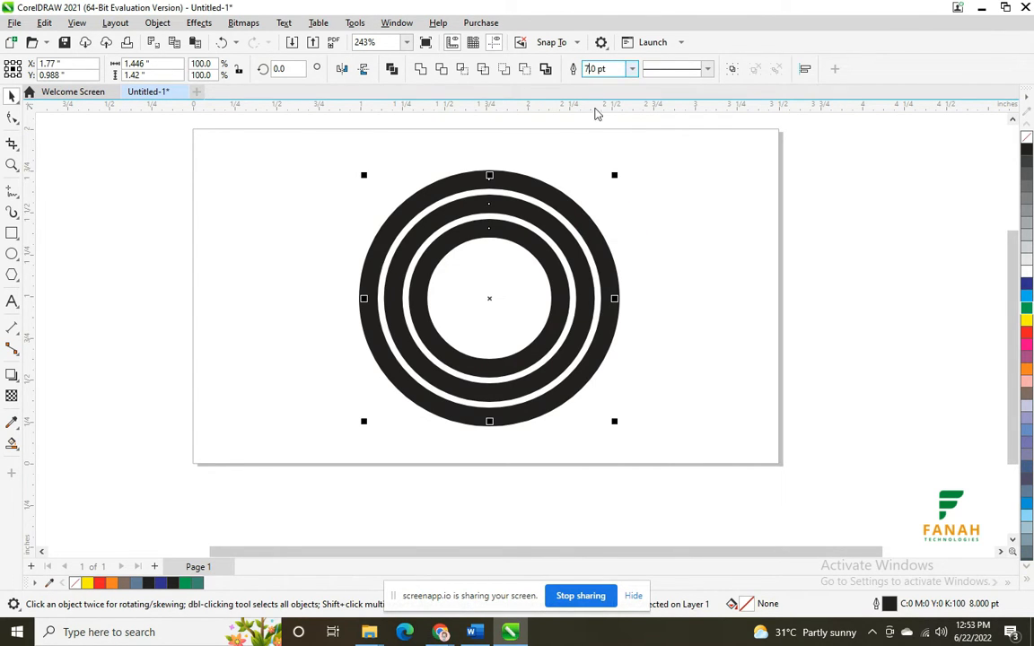
{"action": "type", "text": "7"}
{"action": "key", "text": "Return"}
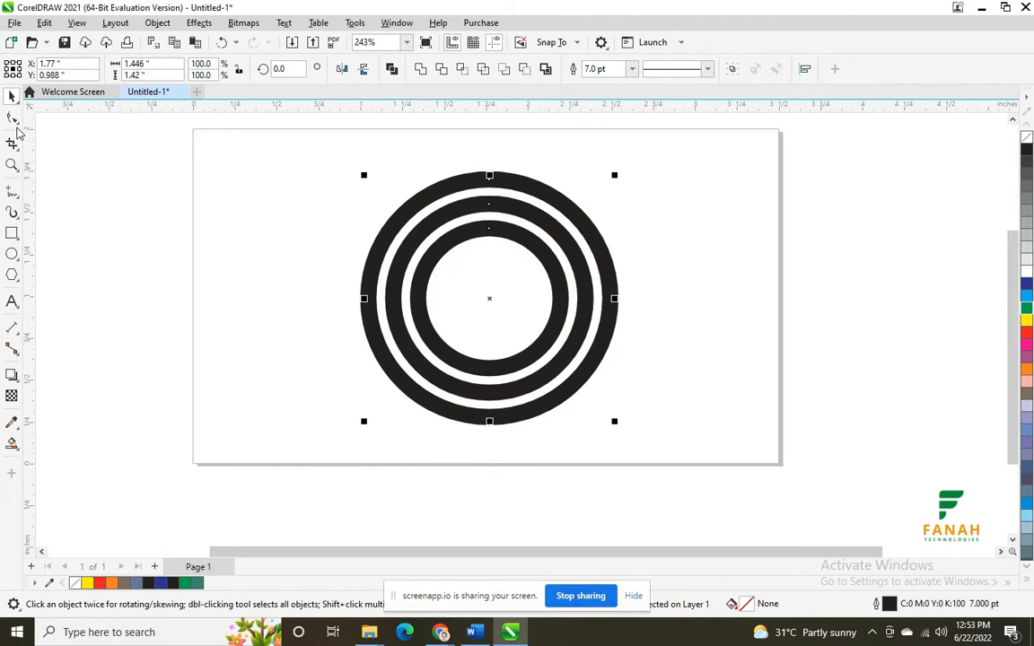
Step: Reshape the outer circle into an open arc running from about 152° to 270°
{"action": "left_click", "coordinate": [12, 119]}
{"action": "left_click", "coordinate": [489, 184]}
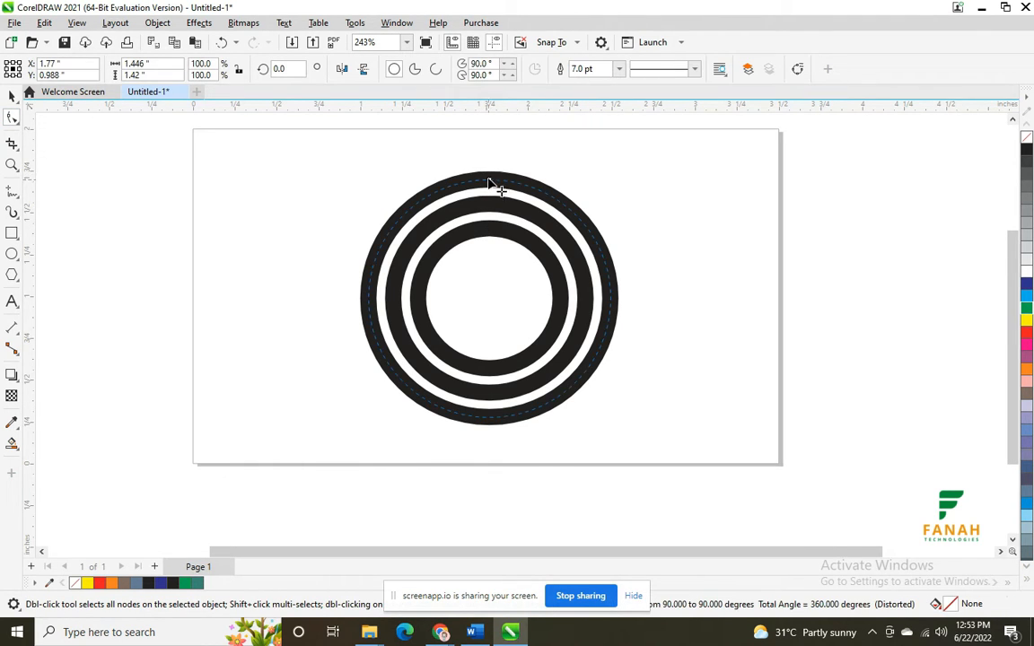
{"action": "left_click_drag", "start_coordinate": [489, 184], "coordinate": [490, 400]}
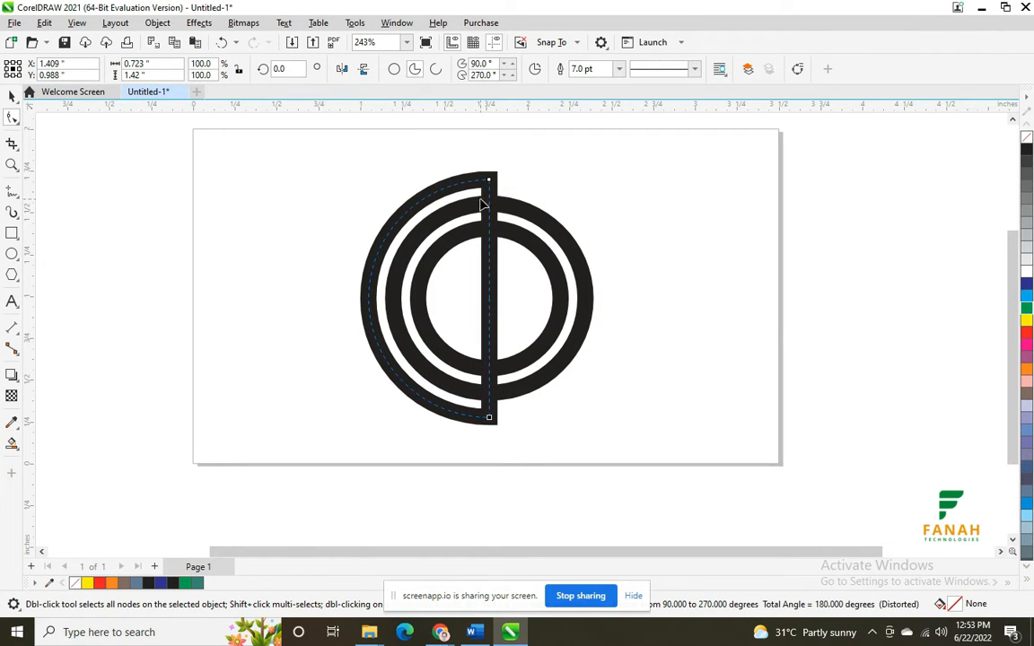
{"action": "left_click", "coordinate": [436, 69]}
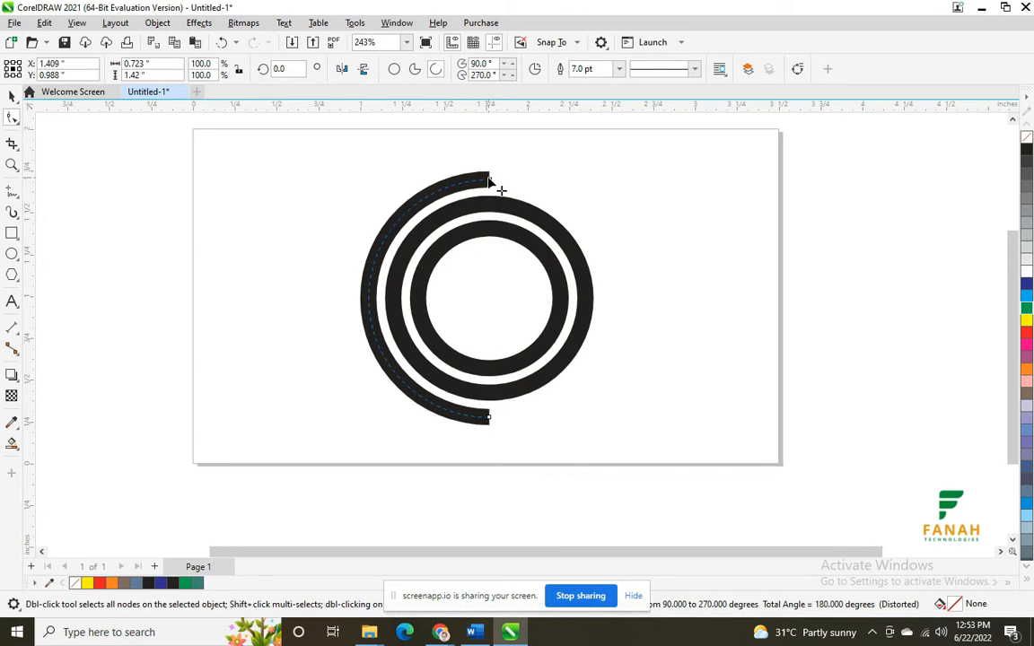
{"action": "left_click_drag", "start_coordinate": [489, 181], "coordinate": [417, 262]}
{"action": "left_click", "coordinate": [435, 69]}
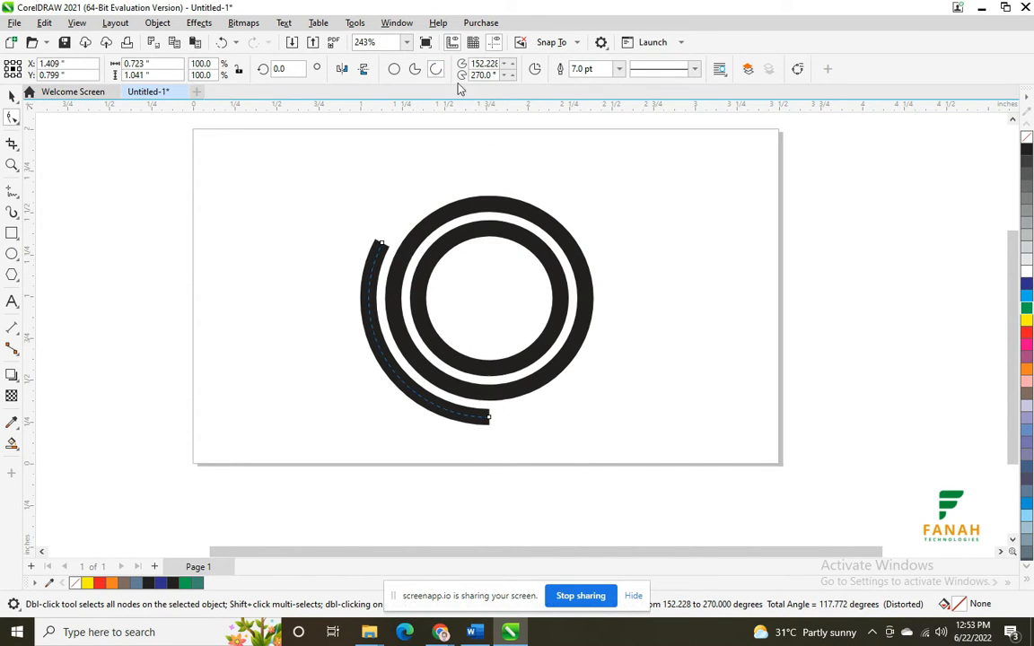
Step: Reshape the middle circle into an open arc running from about 154° to 271°
{"action": "left_click", "coordinate": [500, 203]}
{"action": "left_click_drag", "start_coordinate": [491, 206], "coordinate": [491, 392]}
{"action": "left_click", "coordinate": [435, 70]}
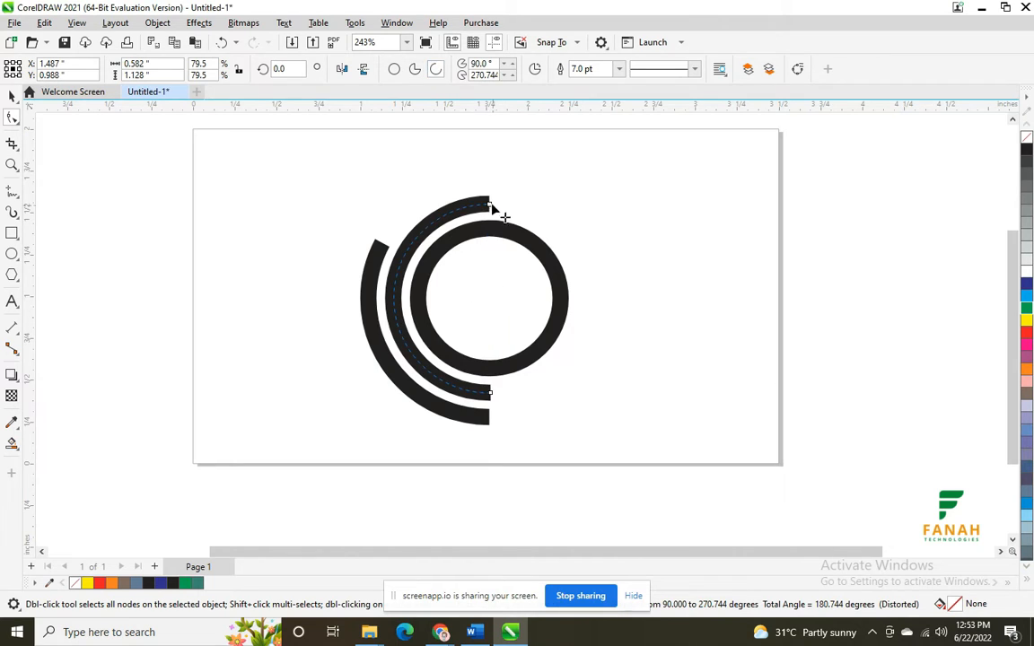
{"action": "left_click_drag", "start_coordinate": [489, 205], "coordinate": [443, 281]}
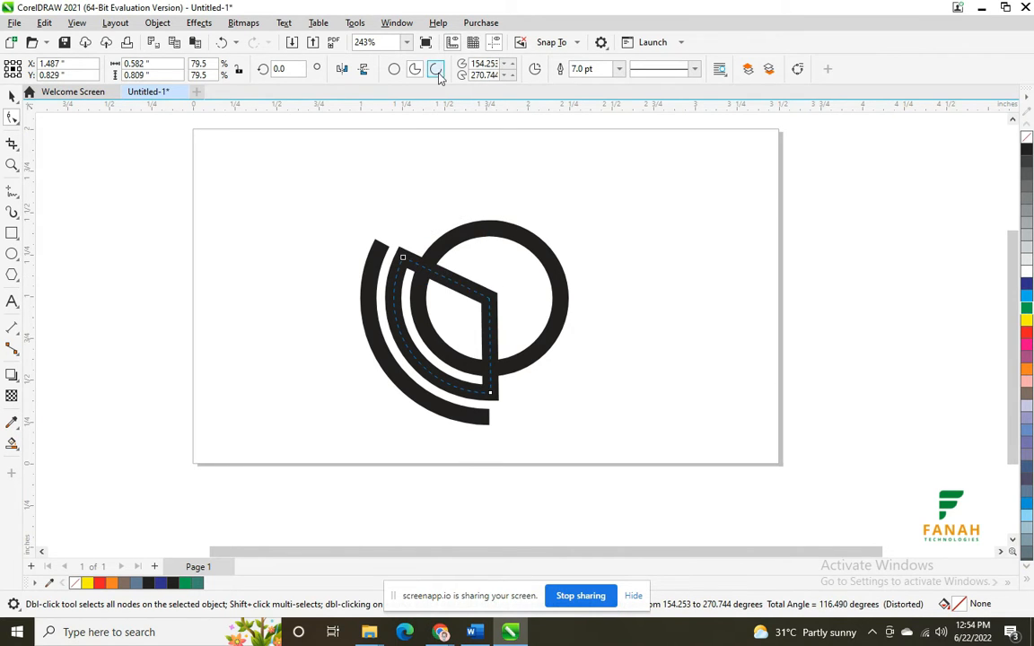
Step: Reshape the inner circle into an open arc running from about 156° to 270°
{"action": "left_click", "coordinate": [500, 235]}
{"action": "left_click_drag", "start_coordinate": [489, 231], "coordinate": [492, 376]}
{"action": "left_click_drag", "start_coordinate": [487, 230], "coordinate": [452, 286]}
{"action": "left_click", "coordinate": [440, 72]}
Step: Select all three arcs and convert their outlines to objects
{"action": "left_click", "coordinate": [11, 95]}
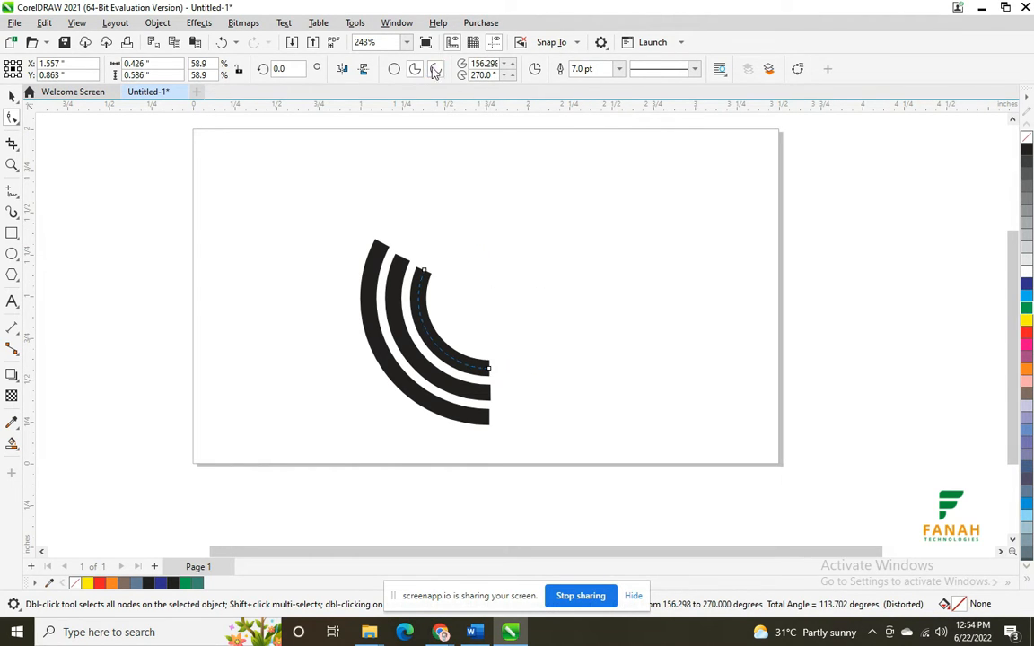
{"action": "left_click_drag", "start_coordinate": [335, 228], "coordinate": [309, 366]}
{"action": "right_click", "coordinate": [309, 366]}
{"action": "key", "text": "ctrl+z"}
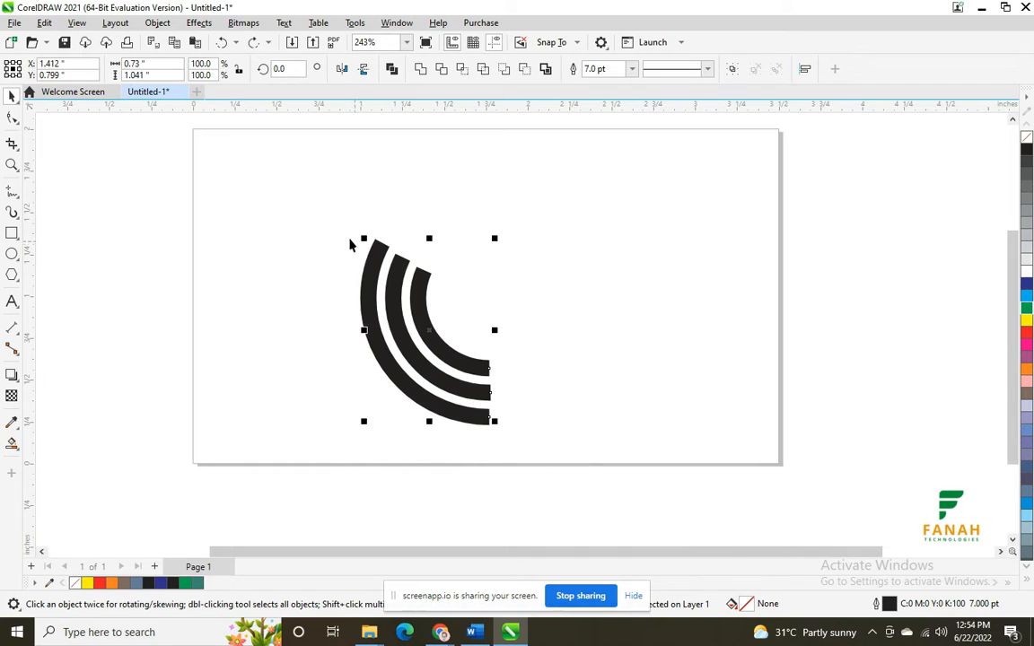
{"action": "left_click", "coordinate": [44, 22]}
{"action": "mouse_move", "coordinate": [157, 22]}
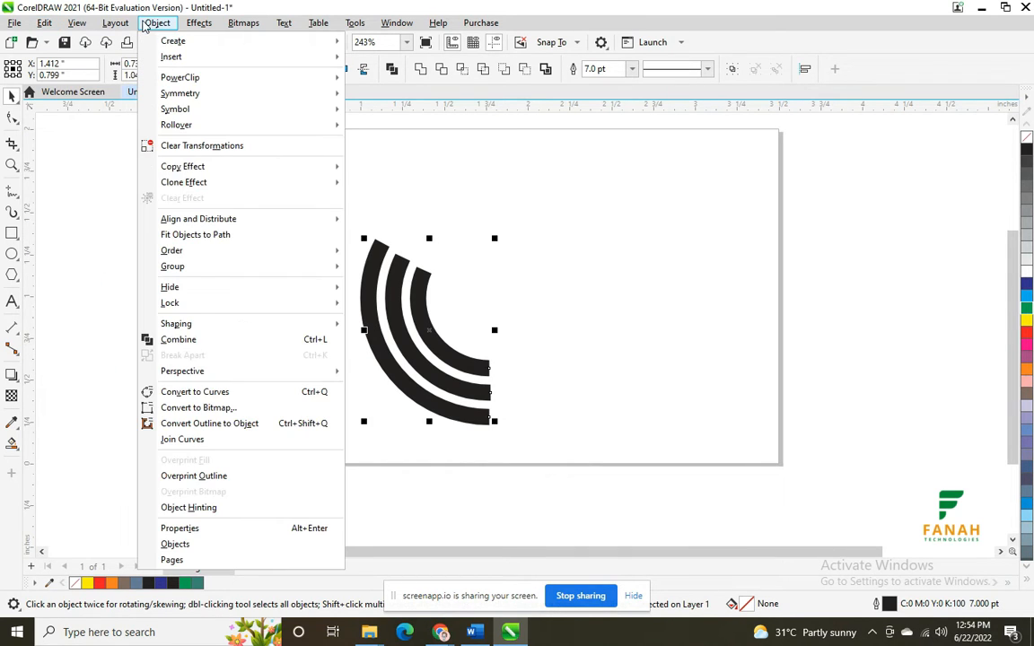
{"action": "left_click", "coordinate": [220, 423]}
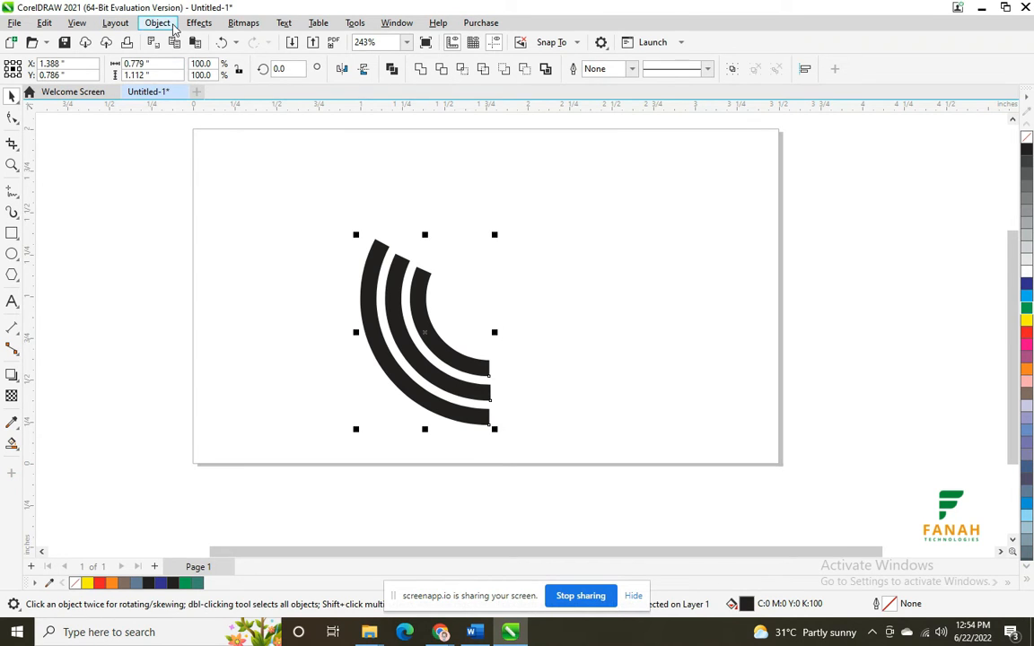
Step: Try to apply round line caps to the three converted arcs
{"action": "left_click", "coordinate": [157, 22]}
{"action": "mouse_move", "coordinate": [200, 22]}
{"action": "left_click", "coordinate": [378, 151]}
{"action": "left_click_drag", "start_coordinate": [342, 197], "coordinate": [516, 444]}
{"action": "key", "text": "F12"}
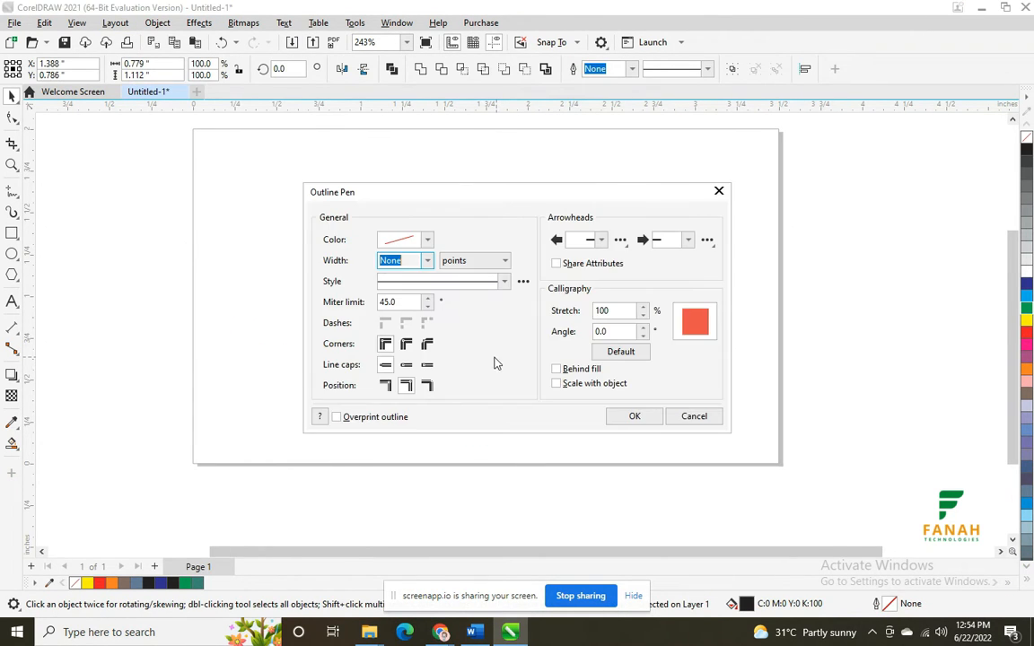
{"action": "left_click", "coordinate": [406, 367]}
{"action": "left_click", "coordinate": [649, 418]}
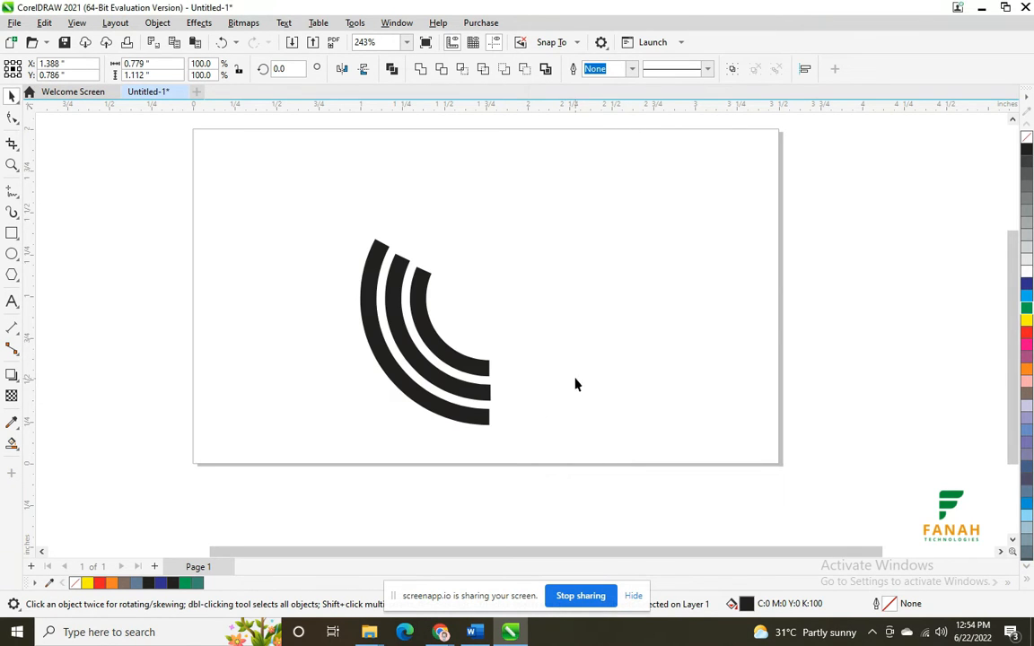
Step: Retry round line caps on the individually selected arcs, then undo back past the outline-to-object conversion
{"action": "left_click", "coordinate": [561, 363]}
{"action": "left_click", "coordinate": [456, 359]}
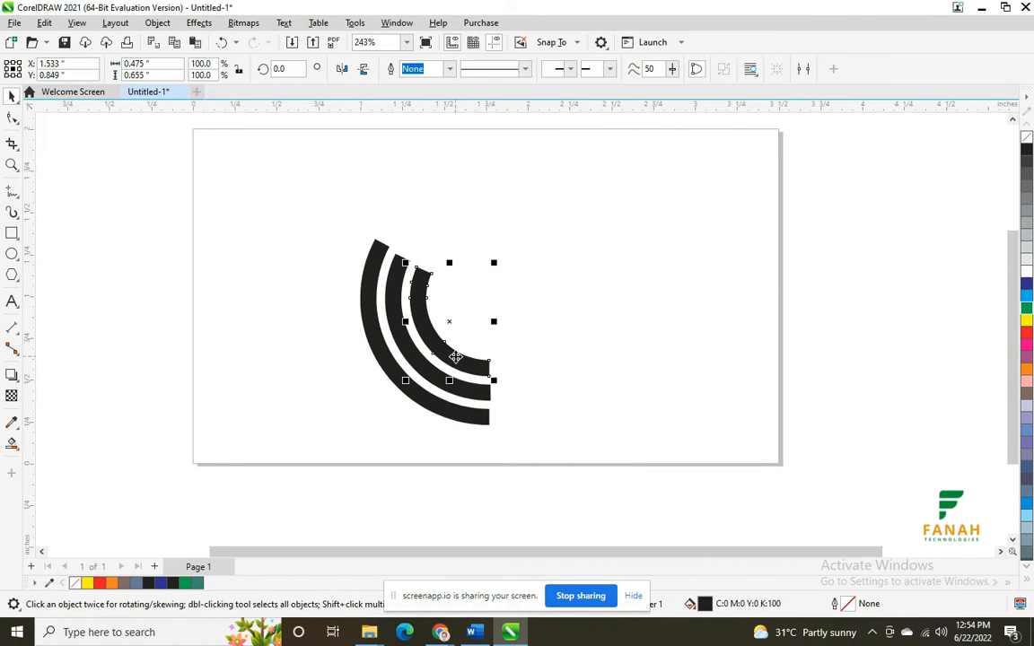
{"action": "left_click", "coordinate": [409, 352], "text": "shift"}
{"action": "left_click", "coordinate": [387, 369], "text": "shift"}
{"action": "key", "text": "F12"}
{"action": "left_click", "coordinate": [406, 363]}
{"action": "left_click", "coordinate": [632, 417]}
{"action": "key", "text": "ctrl+z"}
{"action": "key", "text": "ctrl+z"}
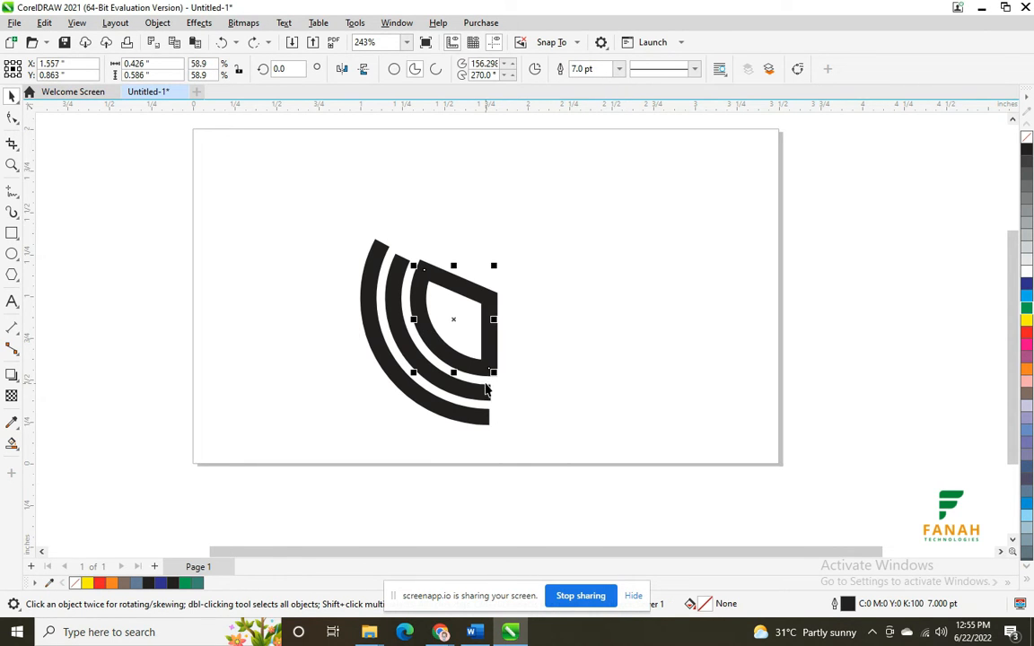
Step: Turn the inner pie shape back into an open arc and give all three arcs round line caps
{"action": "left_click", "coordinate": [438, 70]}
{"action": "mouse_move", "coordinate": [347, 229]}
{"action": "left_mouse_down"}
{"action": "mouse_move", "coordinate": [478, 422]}
{"action": "mouse_move", "coordinate": [510, 442]}
{"action": "left_mouse_up"}
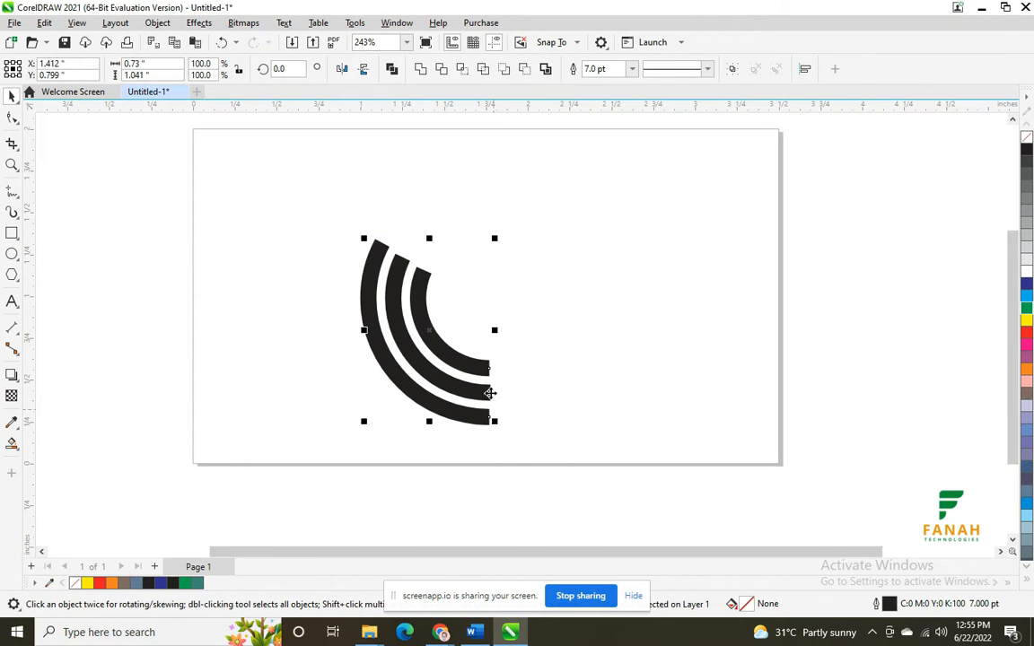
{"action": "key", "text": "F12"}
{"action": "left_click_drag", "start_coordinate": [395, 185], "coordinate": [618, 137]}
{"action": "left_click", "coordinate": [825, 360]}
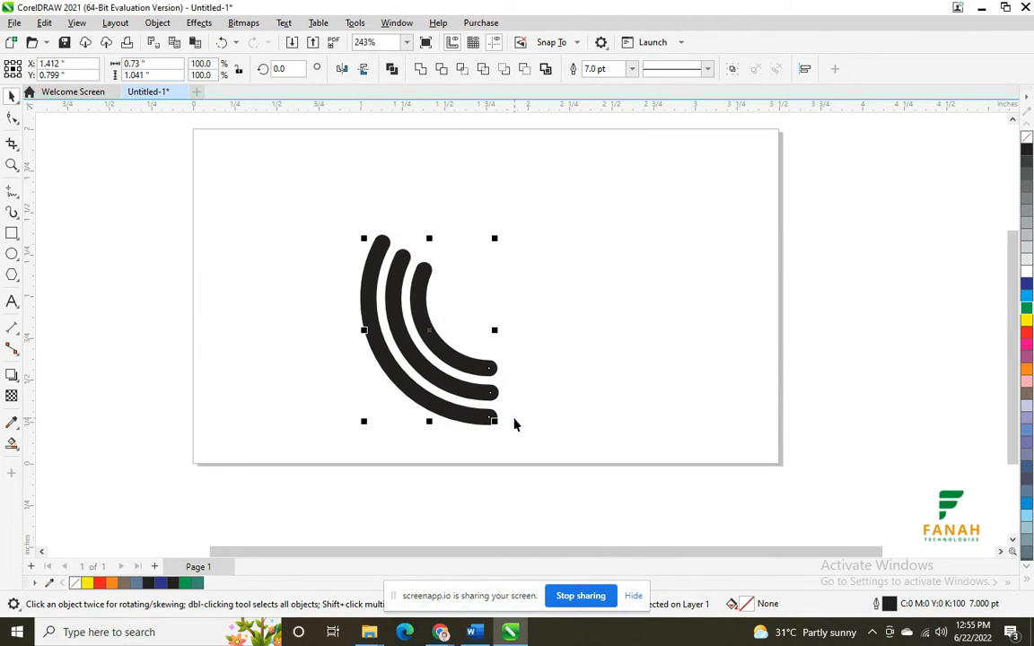
Step: Convert the outlines of the three round-ended arcs to objects
{"action": "left_click", "coordinate": [198, 22]}
{"action": "mouse_move", "coordinate": [157, 23]}
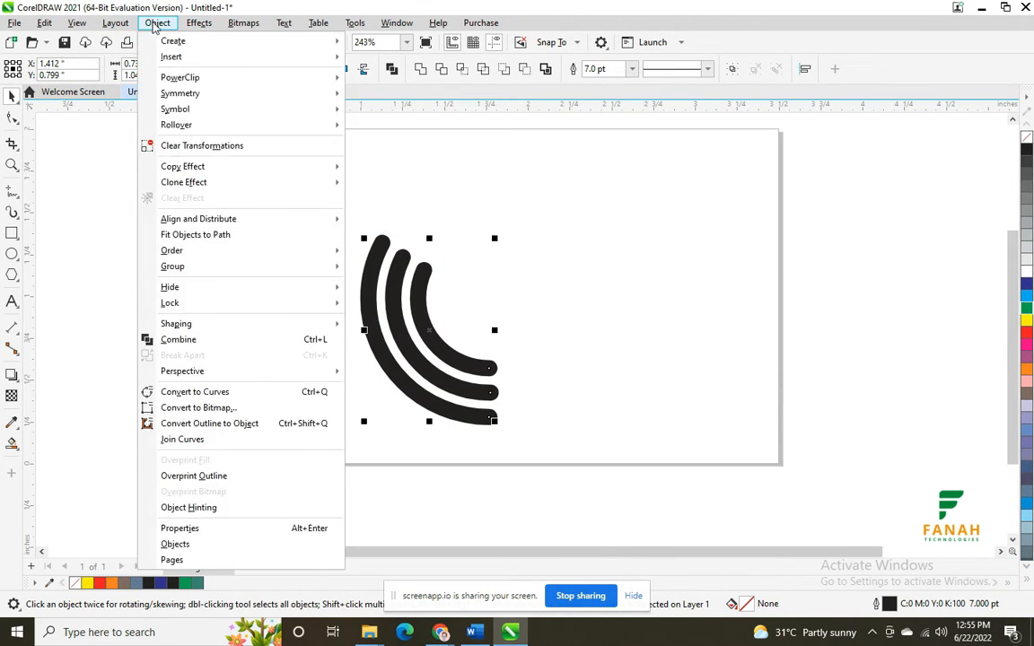
{"action": "left_click", "coordinate": [211, 426]}
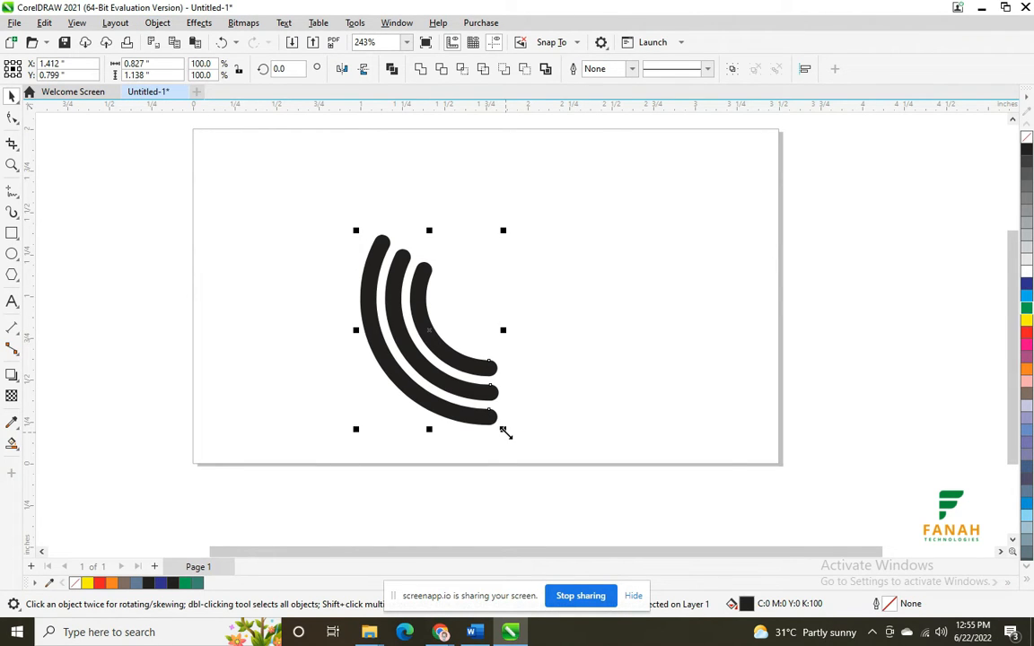
Step: Create a horizontally mirrored copy of the arcs on their left side, centred at about X 0.572", leaving a narrow gap
{"action": "left_click_drag", "start_coordinate": [505, 433], "coordinate": [321, 404]}
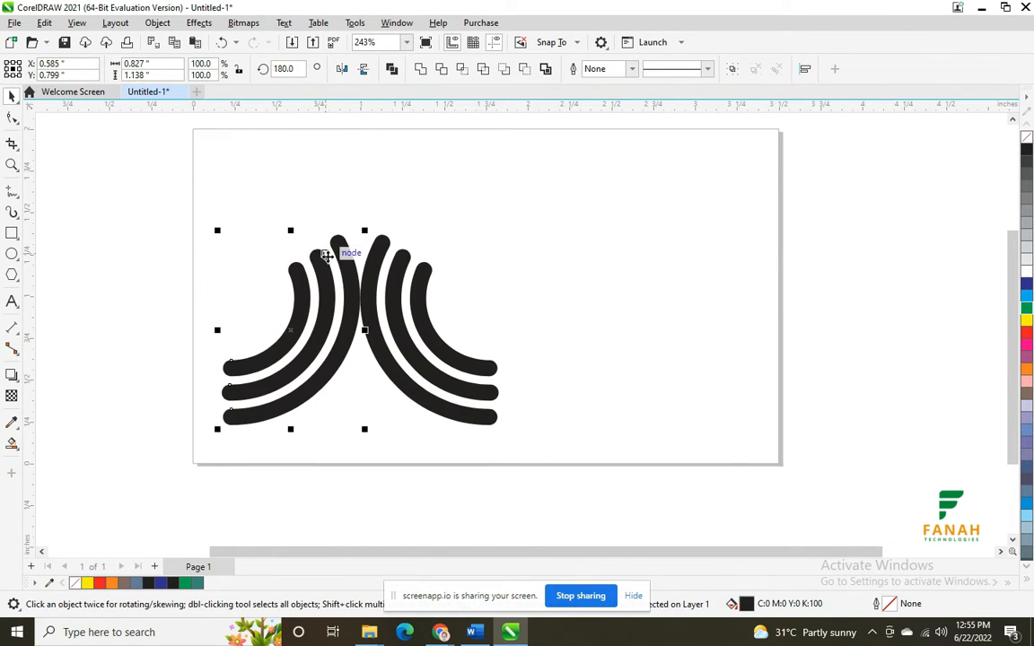
{"action": "mouse_move", "coordinate": [346, 261]}
{"action": "left_mouse_down"}
{"action": "mouse_move", "coordinate": [426, 292]}
{"action": "mouse_move", "coordinate": [392, 265]}
{"action": "mouse_move", "coordinate": [349, 267]}
{"action": "mouse_move", "coordinate": [352, 240]}
{"action": "mouse_move", "coordinate": [342, 253]}
{"action": "mouse_move", "coordinate": [349, 270]}
{"action": "left_mouse_up"}
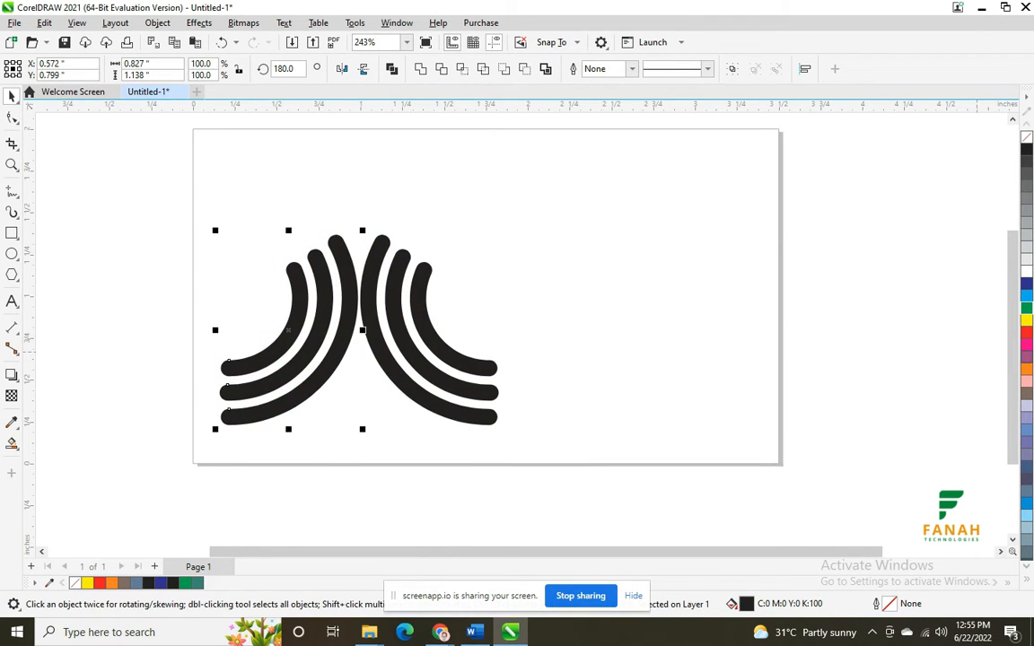
{"action": "left_click_drag", "start_coordinate": [566, 404], "coordinate": [419, 398]}
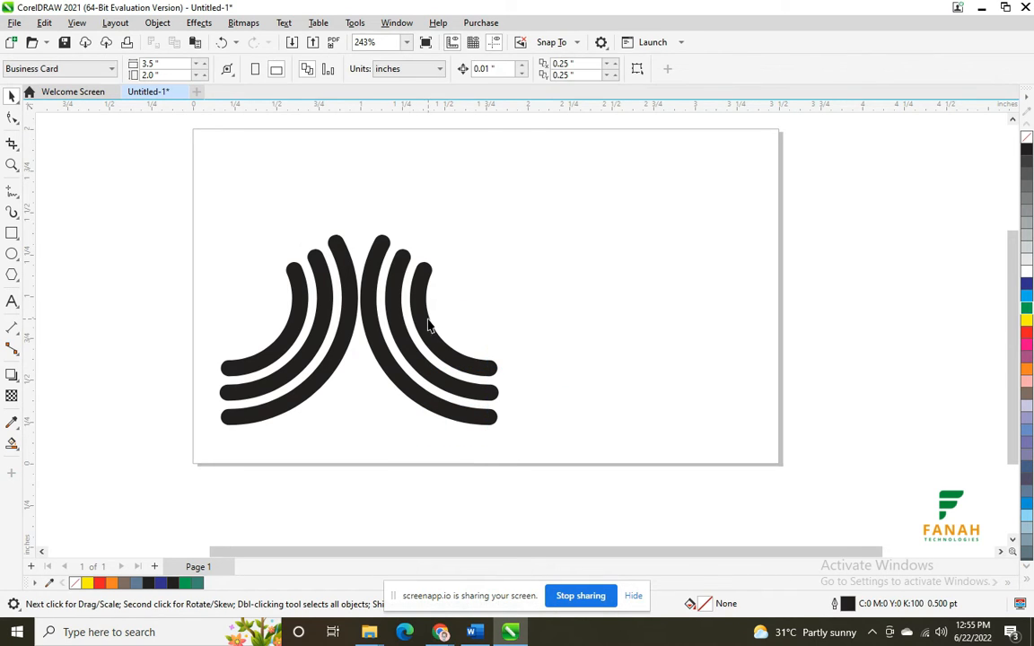
{"action": "left_click", "coordinate": [424, 279]}
{"action": "left_click", "coordinate": [397, 280], "text": "shift"}
{"action": "left_click", "coordinate": [370, 281], "text": "shift"}
{"action": "right_click", "coordinate": [369, 280]}
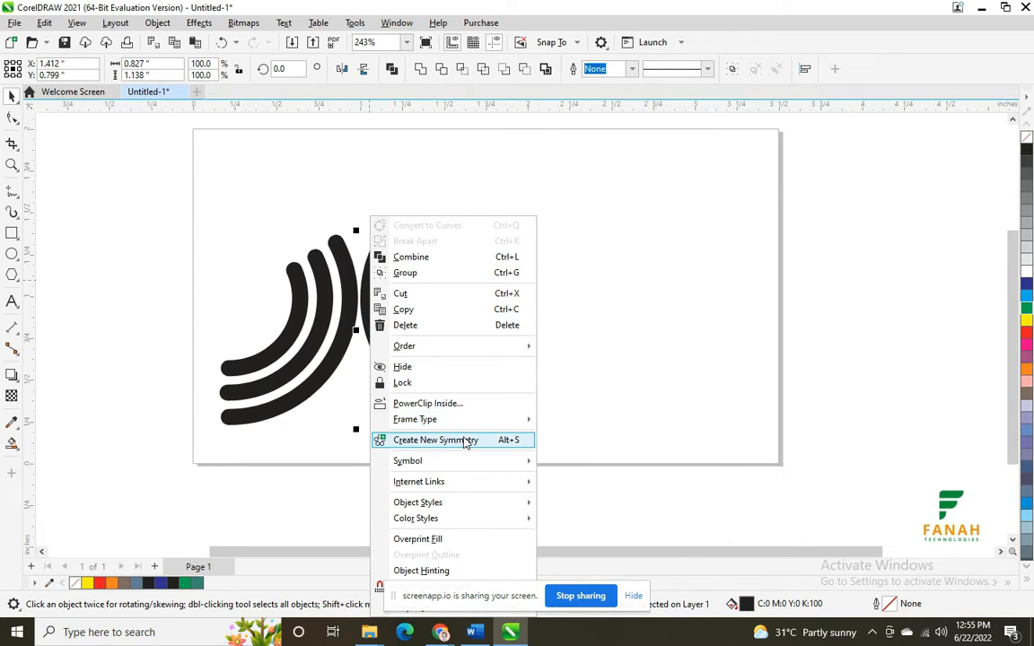
{"action": "mouse_move", "coordinate": [450, 518]}
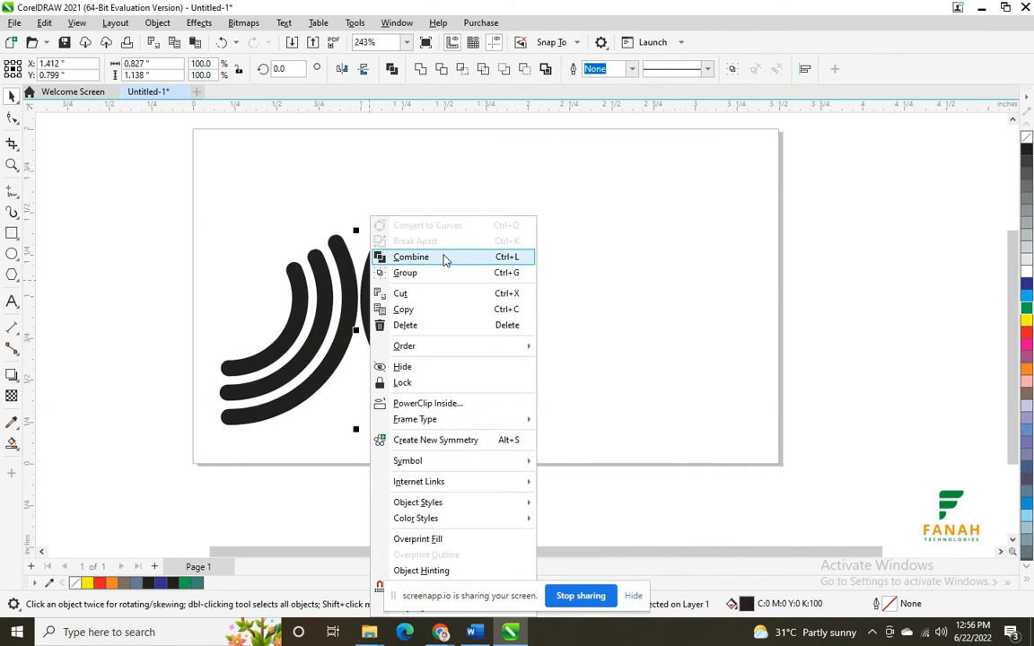
{"action": "mouse_move", "coordinate": [434, 357]}
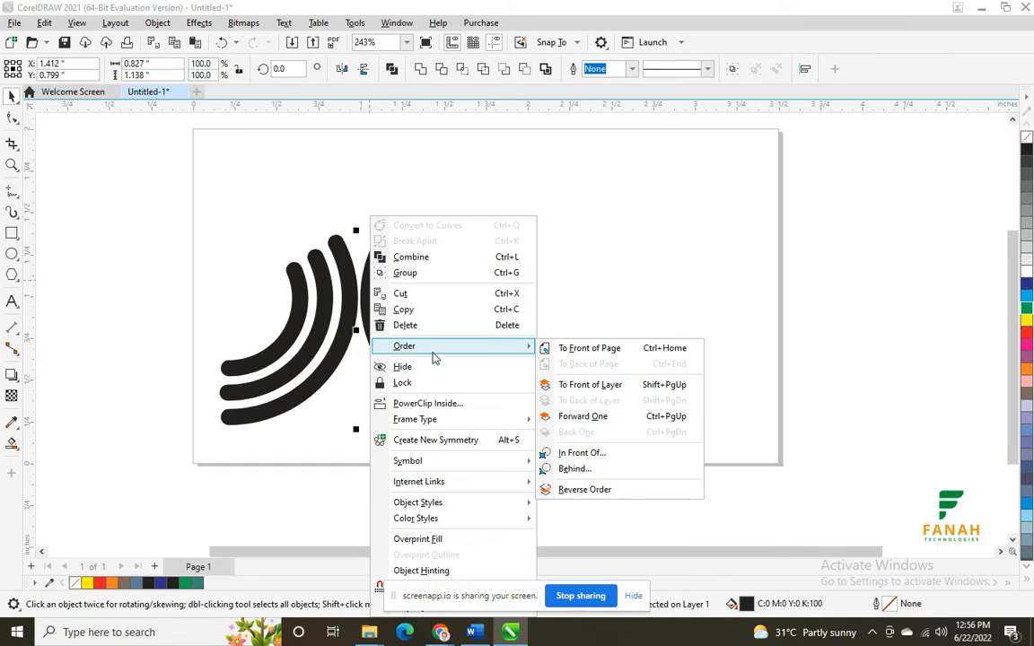
{"action": "mouse_move", "coordinate": [438, 420]}
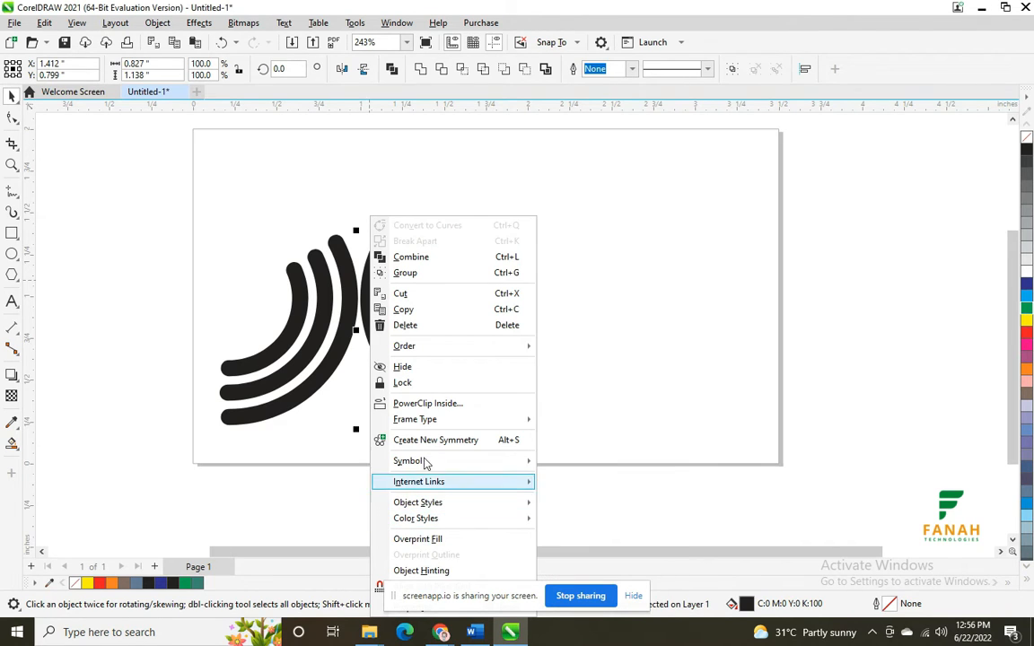
{"action": "left_click", "coordinate": [299, 174]}
Step: Select the three arcs of the mirrored left-hand set together, keeping them in place
{"action": "left_click", "coordinate": [337, 240]}
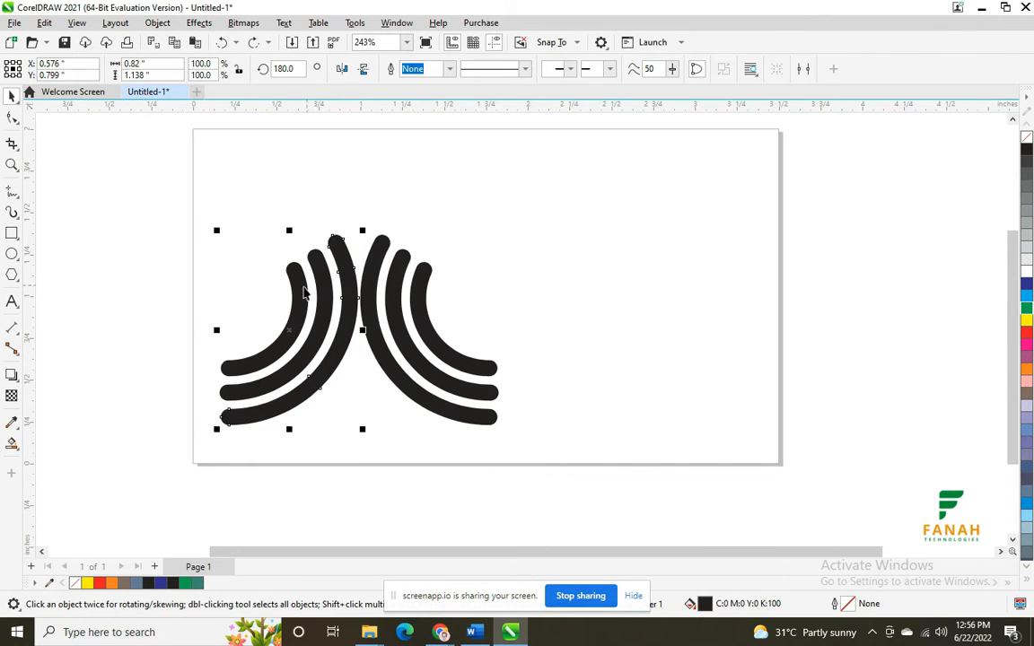
{"action": "mouse_move", "coordinate": [327, 282]}
{"action": "left_mouse_down"}
{"action": "mouse_move", "coordinate": [376, 303]}
{"action": "mouse_move", "coordinate": [366, 288]}
{"action": "left_mouse_up"}
{"action": "key", "text": "ctrl+z"}
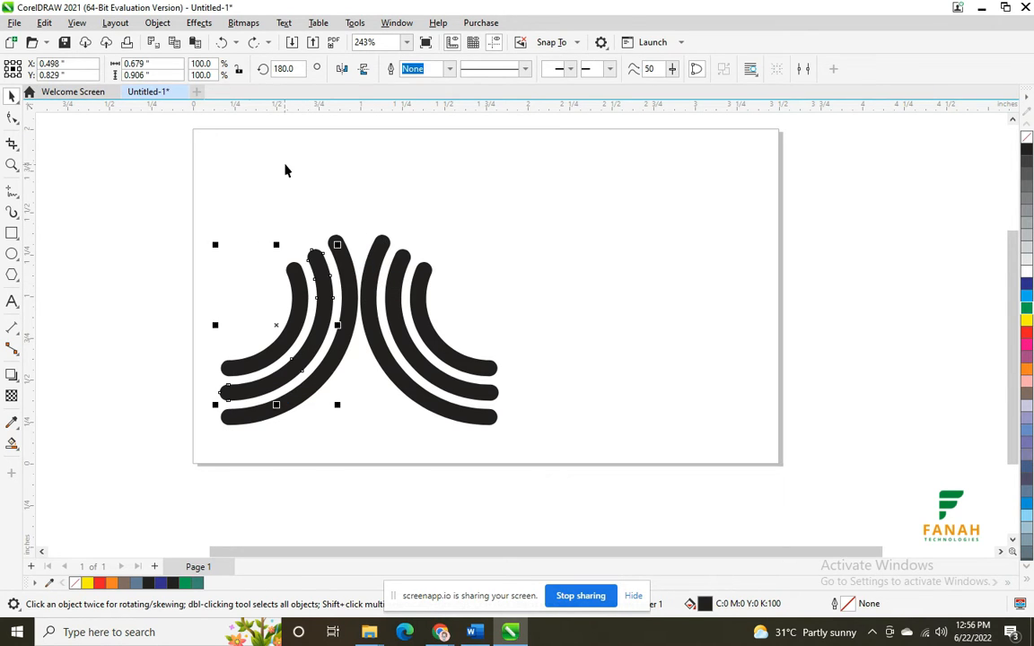
{"action": "left_click", "coordinate": [278, 175]}
{"action": "left_click_drag", "start_coordinate": [278, 290], "coordinate": [330, 383]}
{"action": "left_click", "coordinate": [230, 367]}
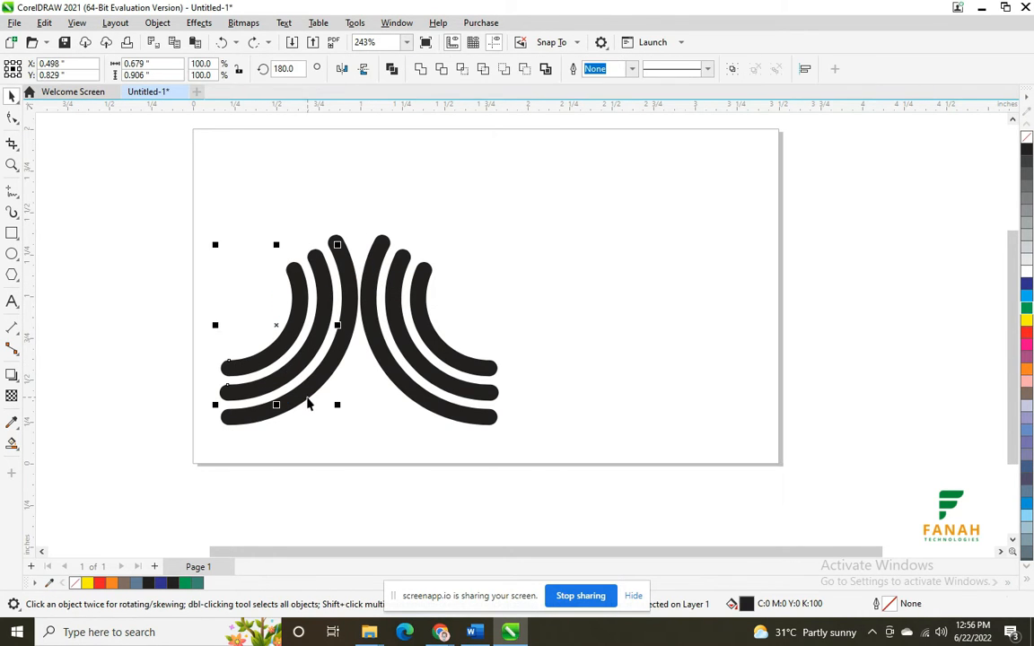
{"action": "mouse_move", "coordinate": [292, 331]}
{"action": "left_mouse_down"}
{"action": "mouse_move", "coordinate": [375, 360]}
{"action": "mouse_move", "coordinate": [292, 331]}
{"action": "left_mouse_up"}
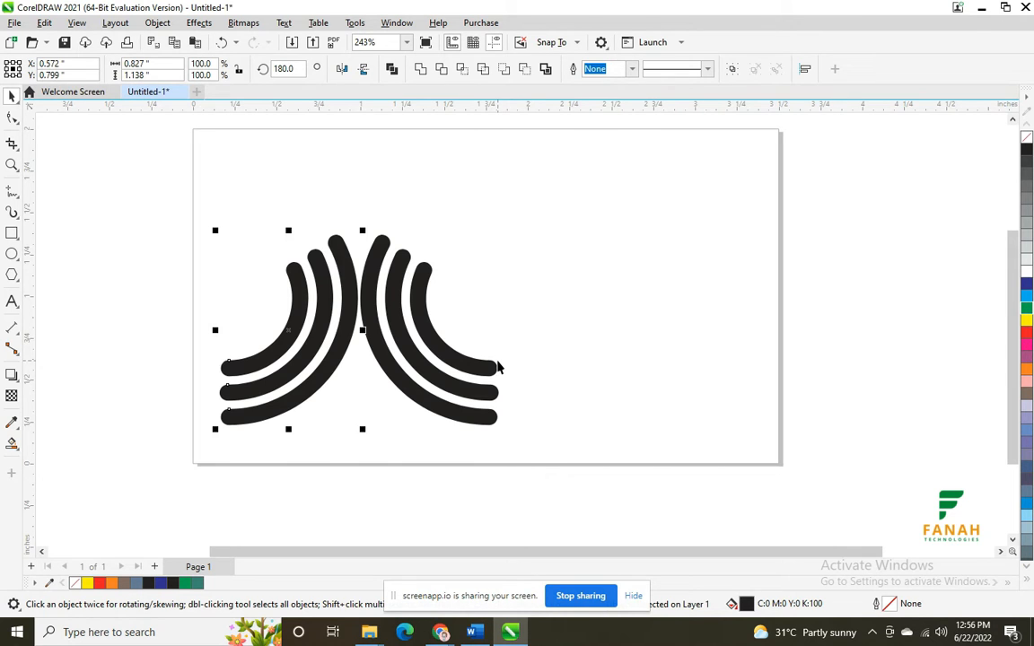
{"action": "key", "text": "super+d"}
{"action": "key", "text": "super+d"}
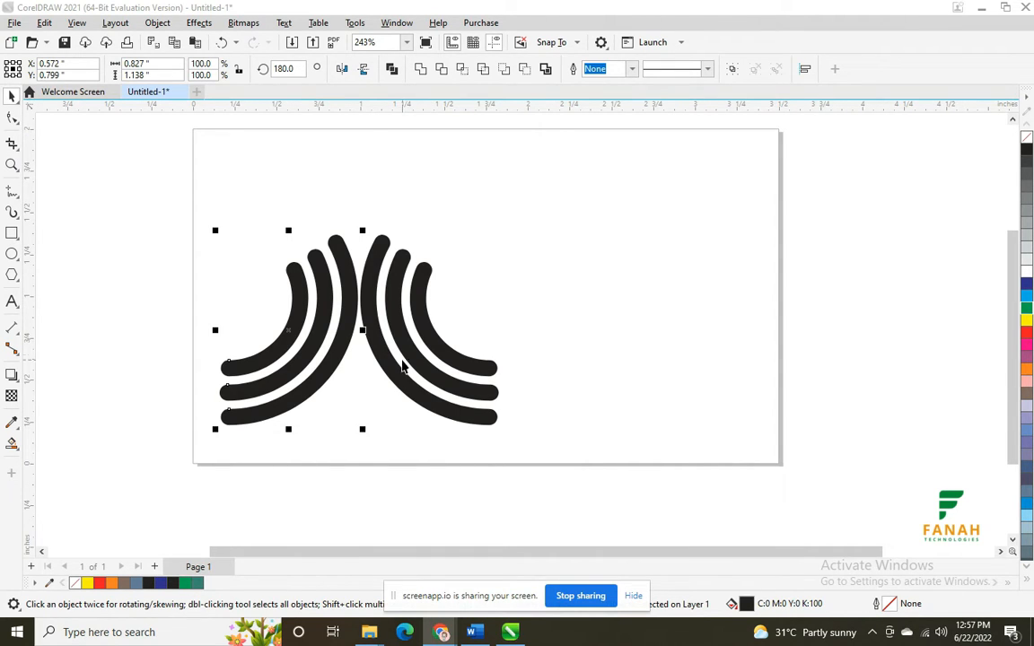
Step: Undo the creation of the mirrored left-hand set of arcs
{"action": "left_click", "coordinate": [300, 354]}
{"action": "key", "text": "ctrl+z"}
{"action": "key", "text": "ctrl+z"}
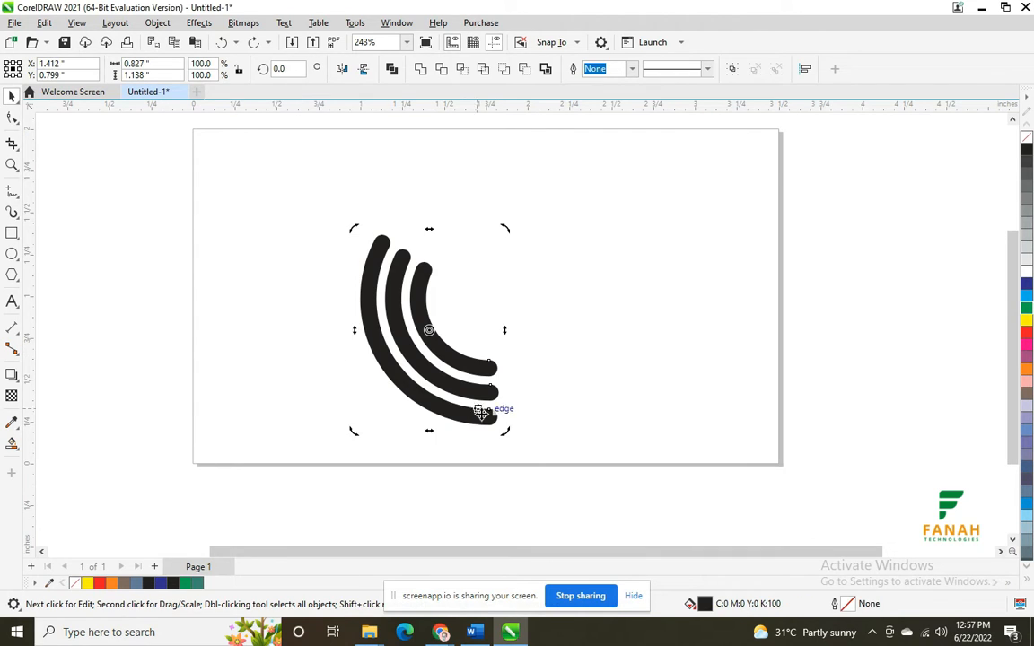
{"action": "key", "text": "ctrl+z"}
Step: Move the three black arcs together to about X 2.258", Y 1.162" and fill them green (C100 M0 Y100 K0)
{"action": "left_click_drag", "start_coordinate": [373, 238], "coordinate": [496, 421]}
{"action": "left_click", "coordinate": [491, 417], "text": "shift"}
{"action": "left_click_drag", "start_coordinate": [461, 362], "coordinate": [603, 301]}
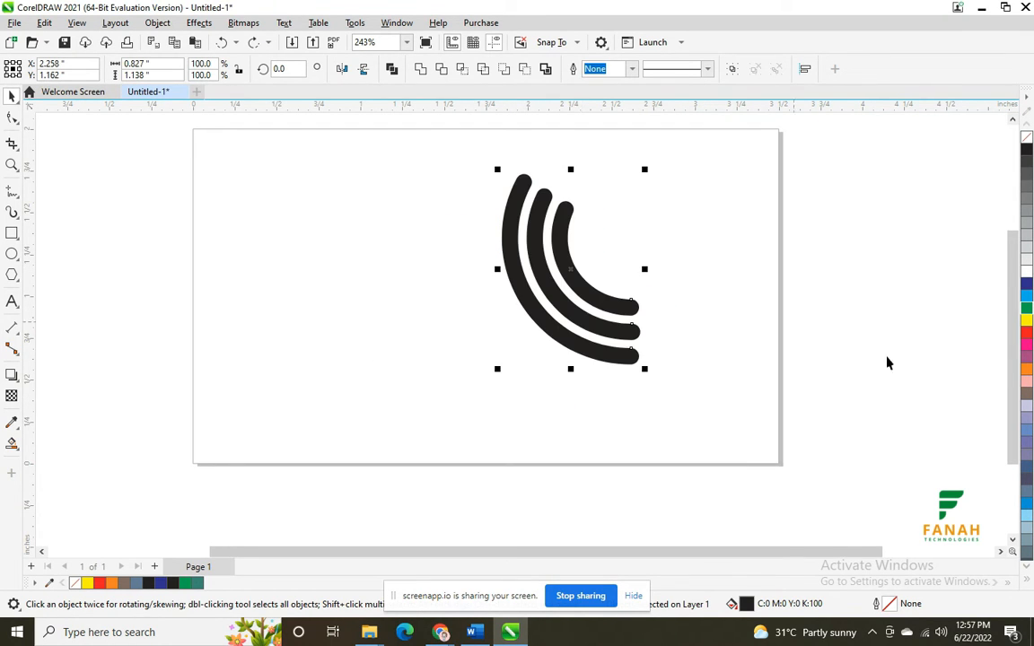
{"action": "left_click", "coordinate": [1027, 308]}
Step: Create a mirrored copy of the green arcs on their left side and rotate it to about 163°
{"action": "left_click_drag", "start_coordinate": [647, 369], "coordinate": [364, 339]}
{"action": "key", "text": "ctrl+z"}
{"action": "left_click_drag", "start_coordinate": [646, 372], "coordinate": [455, 363]}
{"action": "left_click", "coordinate": [451, 240]}
{"action": "left_click_drag", "start_coordinate": [513, 165], "coordinate": [539, 190]}
{"action": "left_click", "coordinate": [440, 296]}
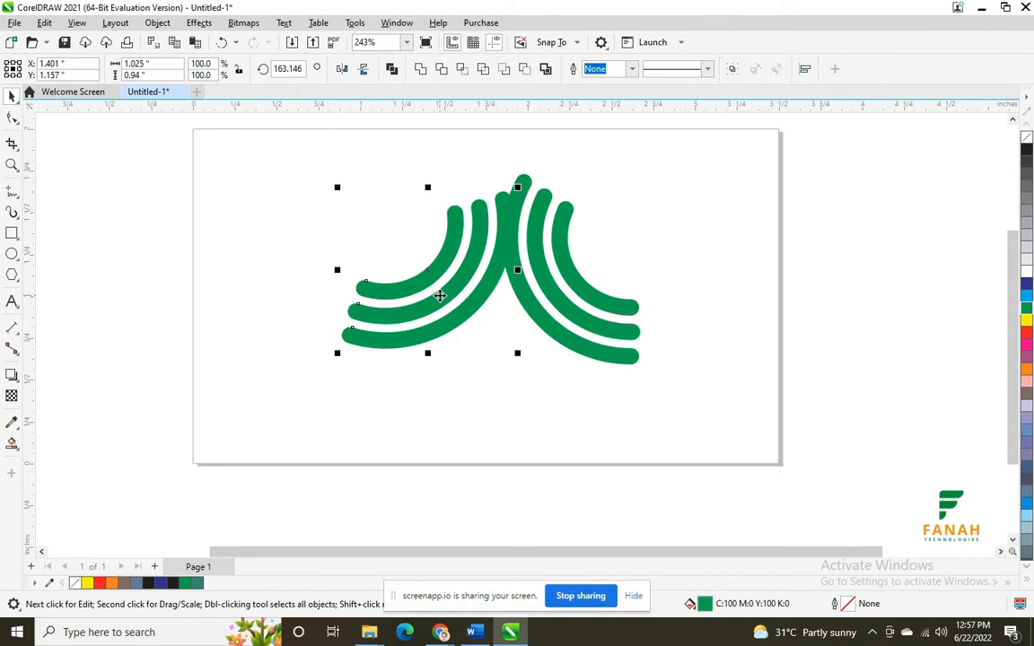
Step: Raise the left-hand arc copy so it peaks beside the original, and rotate it to about 155°
{"action": "left_click_drag", "start_coordinate": [422, 270], "coordinate": [429, 244]}
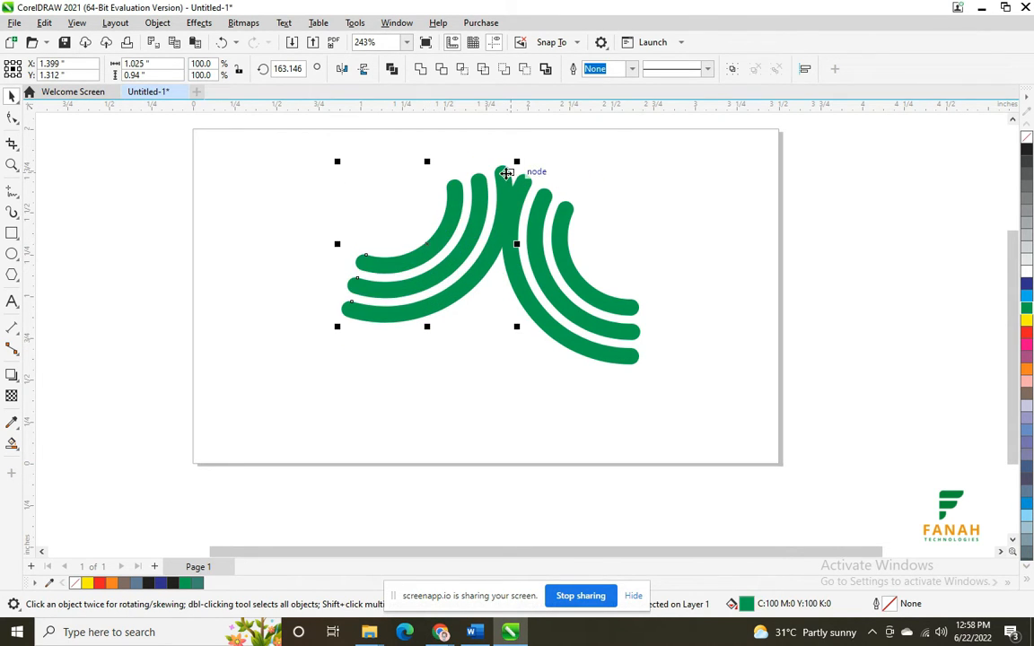
{"action": "left_click", "coordinate": [505, 175]}
{"action": "left_click_drag", "start_coordinate": [517, 158], "coordinate": [531, 171]}
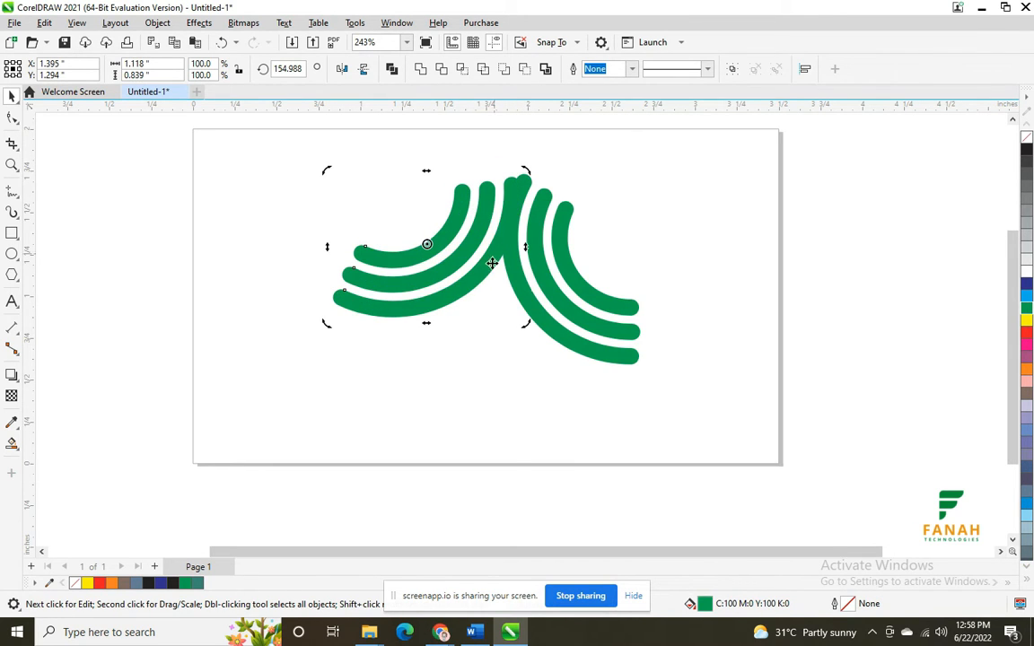
{"action": "key", "text": "F10"}
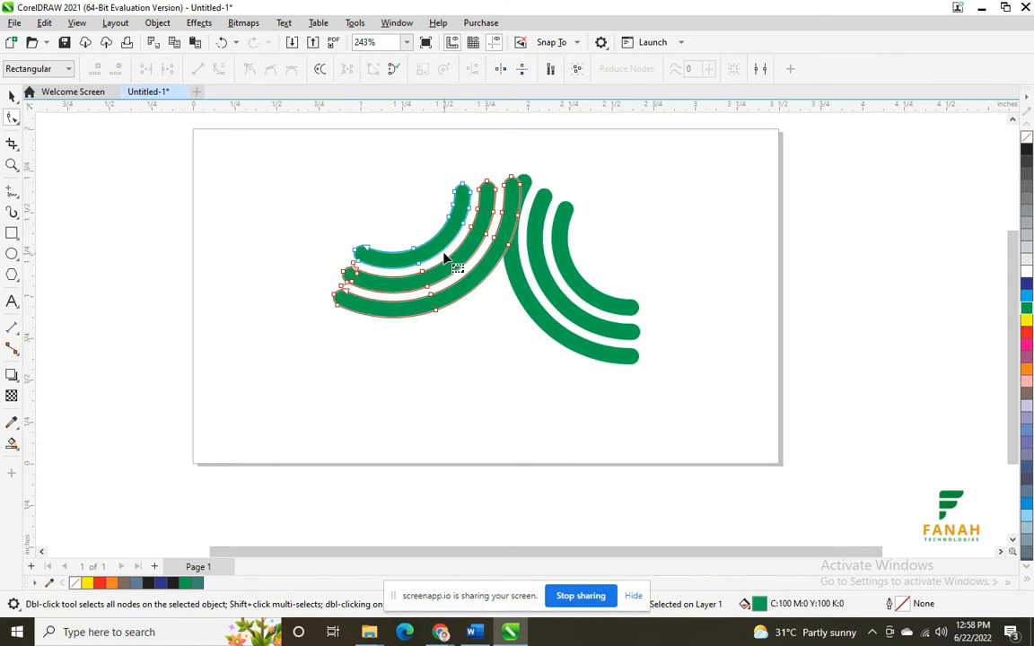
{"action": "left_click", "coordinate": [12, 96]}
Step: Try the left-hand arcs overlapping the right-hand set, then separate them by moving them to about X 1.06", Y 1.141"
{"action": "left_click_drag", "start_coordinate": [473, 236], "coordinate": [427, 242]}
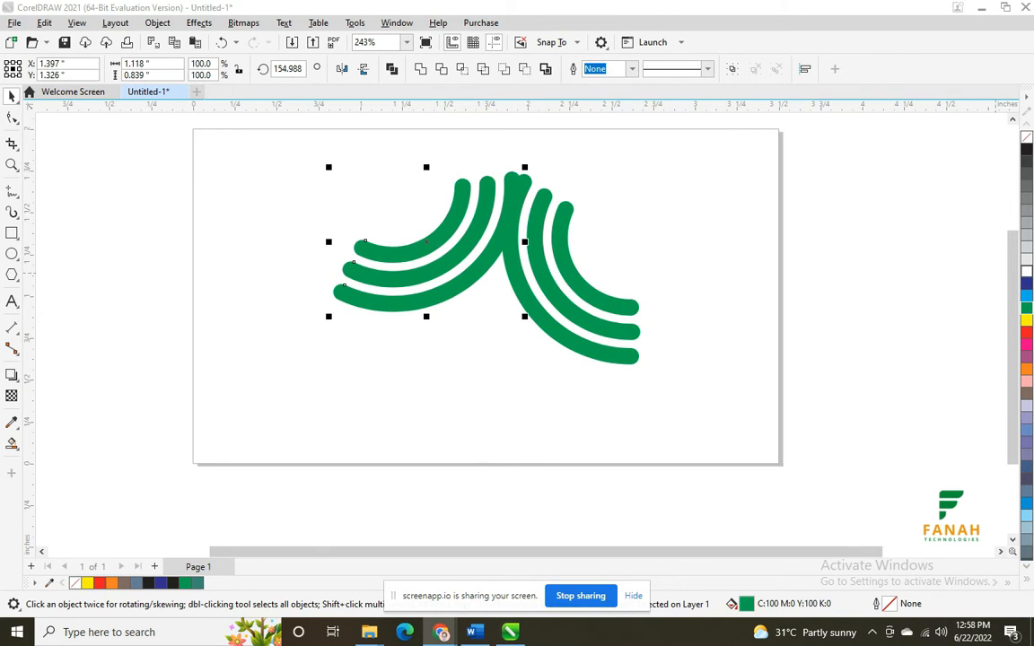
{"action": "left_click_drag", "start_coordinate": [433, 263], "coordinate": [476, 269]}
{"action": "left_click", "coordinate": [653, 252]}
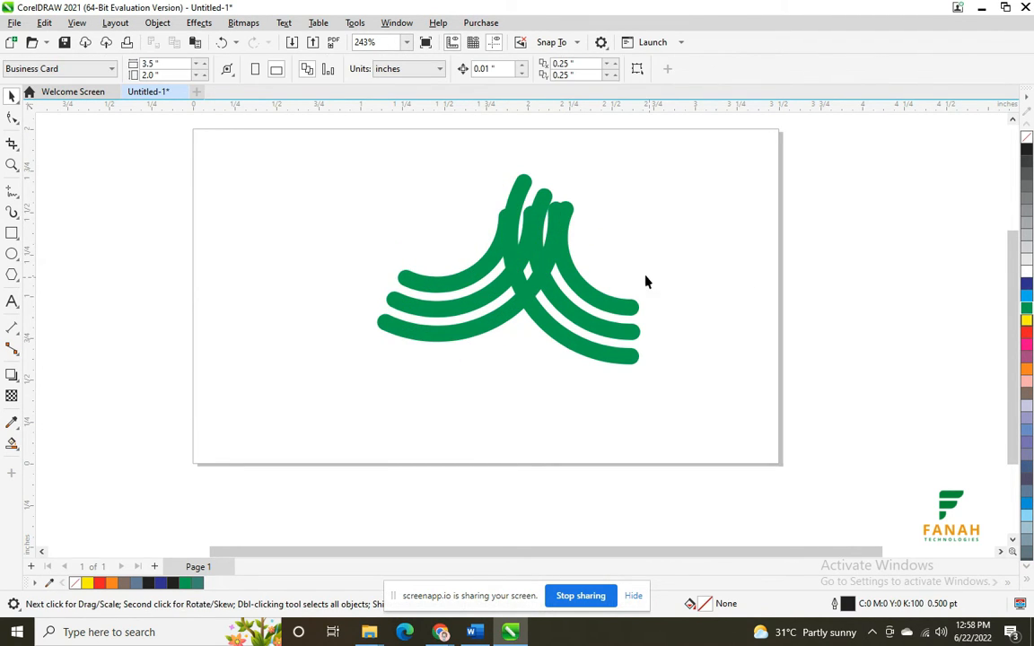
{"action": "left_click", "coordinate": [546, 203]}
{"action": "left_click", "coordinate": [695, 243]}
{"action": "left_click", "coordinate": [447, 282]}
{"action": "left_click_drag", "start_coordinate": [471, 272], "coordinate": [370, 272]}
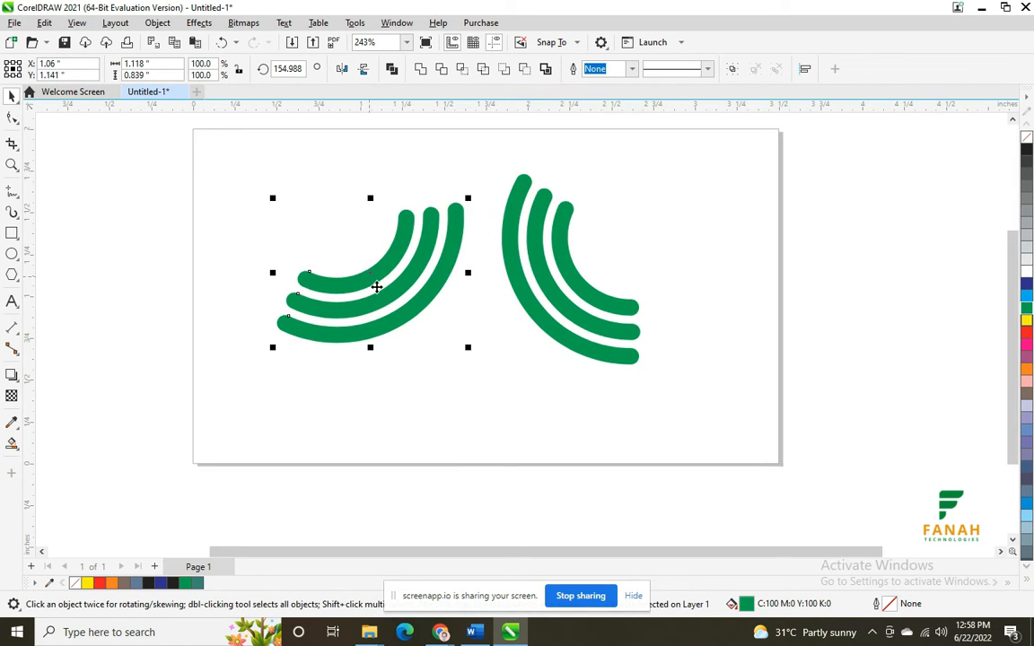
Step: Move the left-hand arcs to about X 1.133", Y 1.325", trying a horizontal flip and flipping them back
{"action": "left_click", "coordinate": [344, 74]}
{"action": "left_click", "coordinate": [346, 75]}
{"action": "left_click", "coordinate": [342, 73]}
{"action": "left_click_drag", "start_coordinate": [371, 273], "coordinate": [382, 244]}
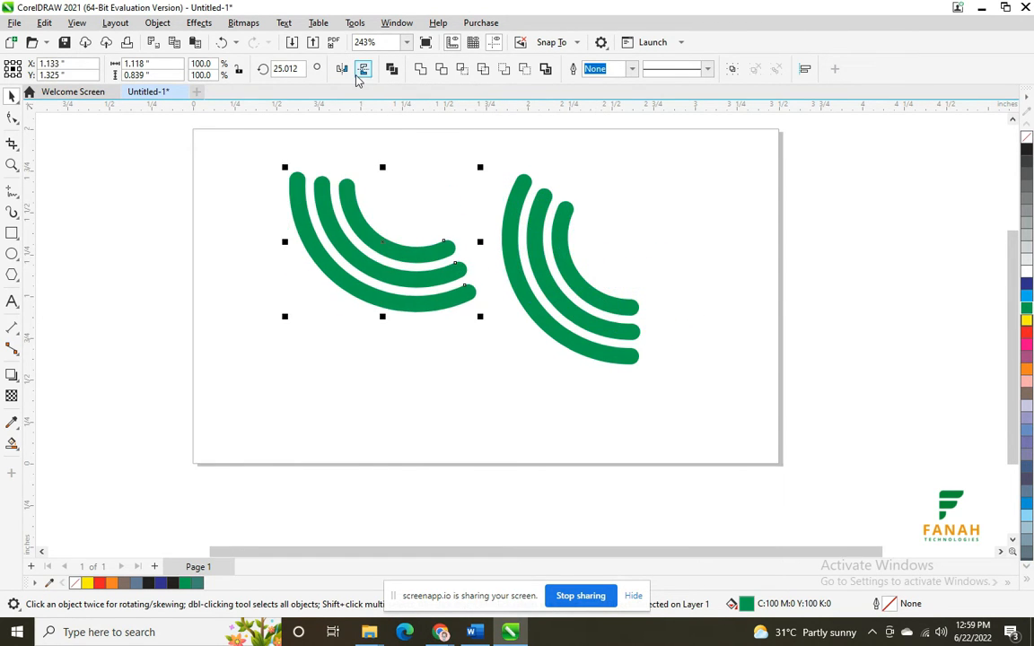
{"action": "left_click", "coordinate": [342, 71]}
{"action": "left_click", "coordinate": [384, 251]}
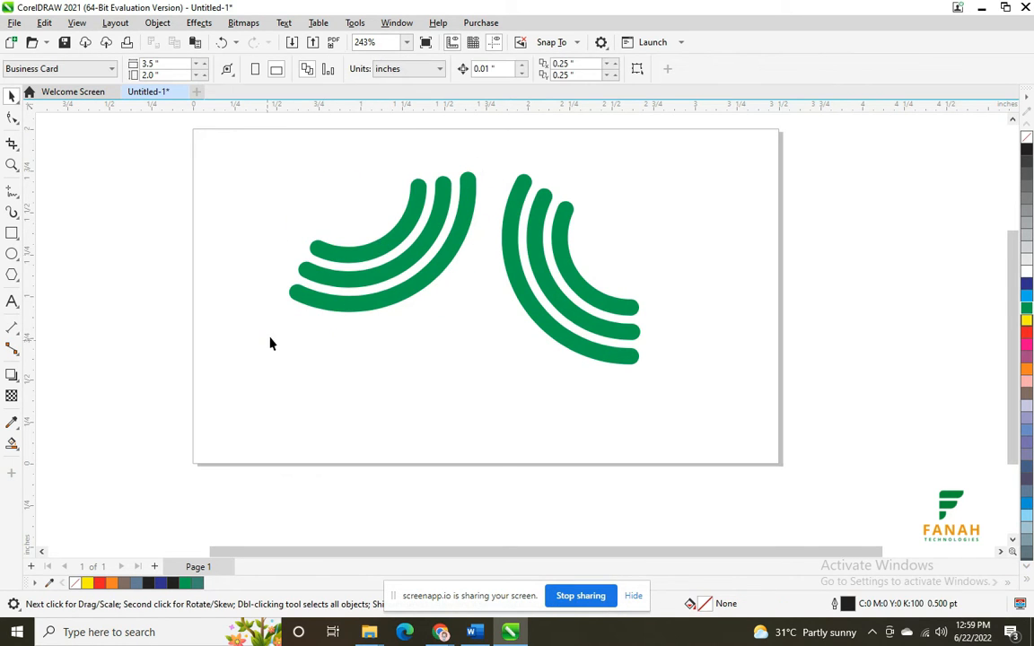
{"action": "left_click", "coordinate": [469, 180]}
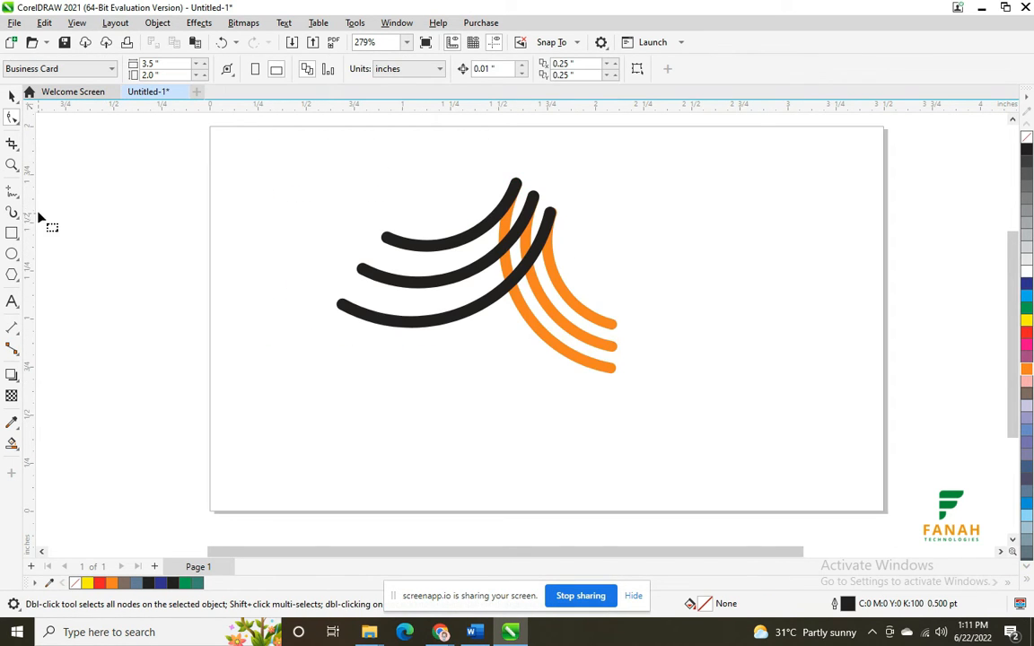
{"action": "right_click", "coordinate": [17, 193]}
{"action": "left_click", "coordinate": [80, 188]}
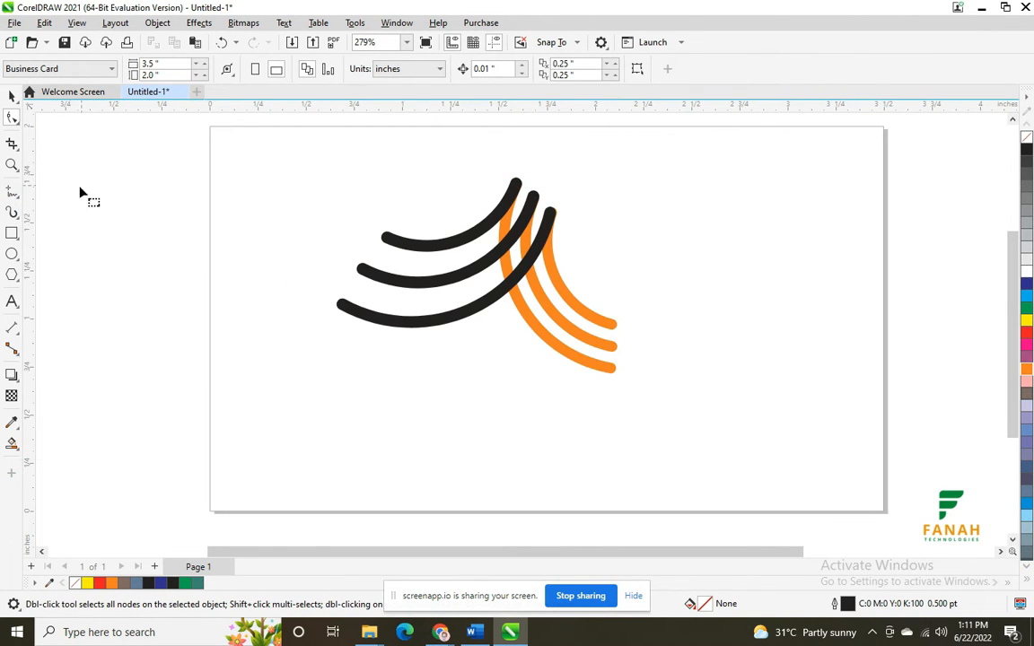
{"action": "left_click", "coordinate": [12, 193]}
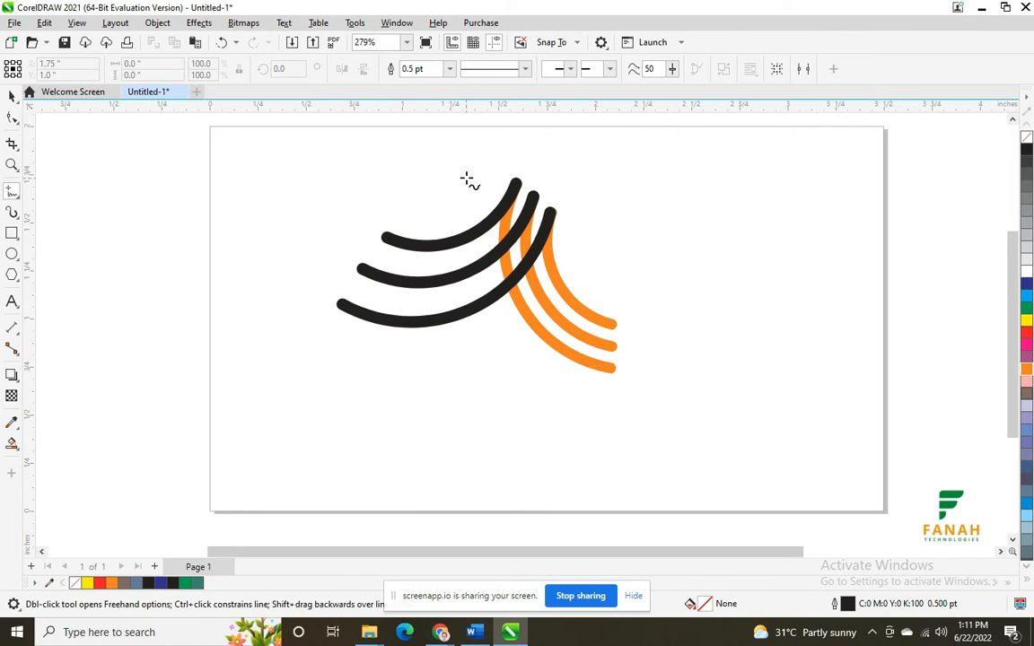
{"action": "mouse_move", "coordinate": [469, 176]}
{"action": "left_mouse_down"}
{"action": "mouse_move", "coordinate": [498, 315]}
{"action": "mouse_move", "coordinate": [495, 303]}
{"action": "left_mouse_up"}
{"action": "key", "text": "ctrl+z"}
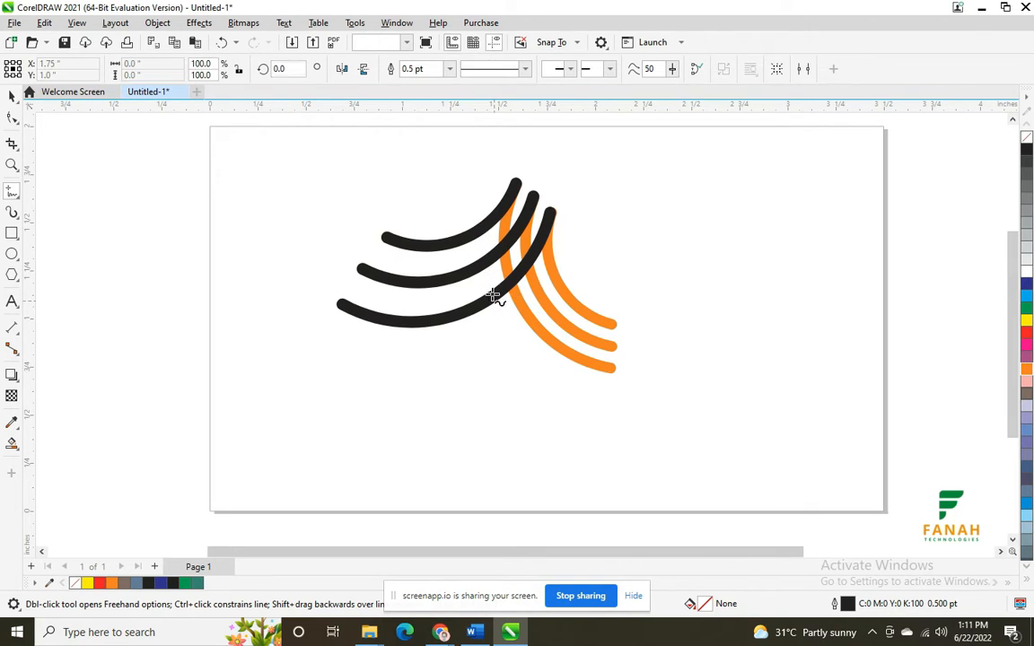
Step: Draw a freehand line about 0.66" tall across the three black arcs and Smart Fill their left-hand portions blue-grey (C40 M20 Y0 K40)
{"action": "left_click_drag", "start_coordinate": [483, 225], "coordinate": [489, 316]}
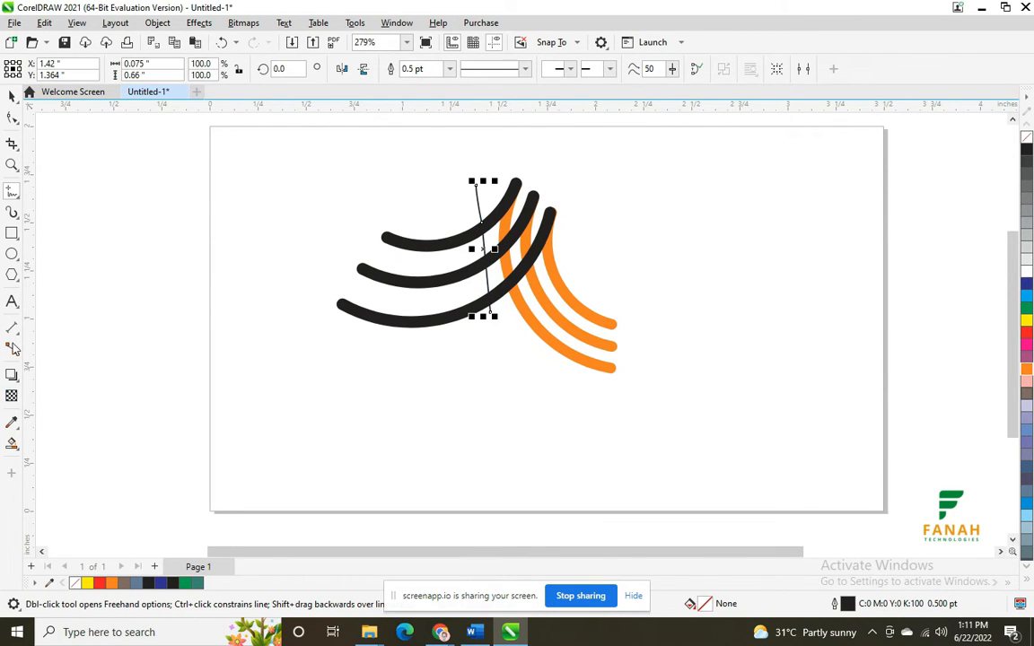
{"action": "left_click", "coordinate": [12, 444]}
{"action": "left_click", "coordinate": [12, 445]}
{"action": "left_click", "coordinate": [31, 460]}
{"action": "left_click", "coordinate": [408, 235]}
{"action": "left_click", "coordinate": [393, 282]}
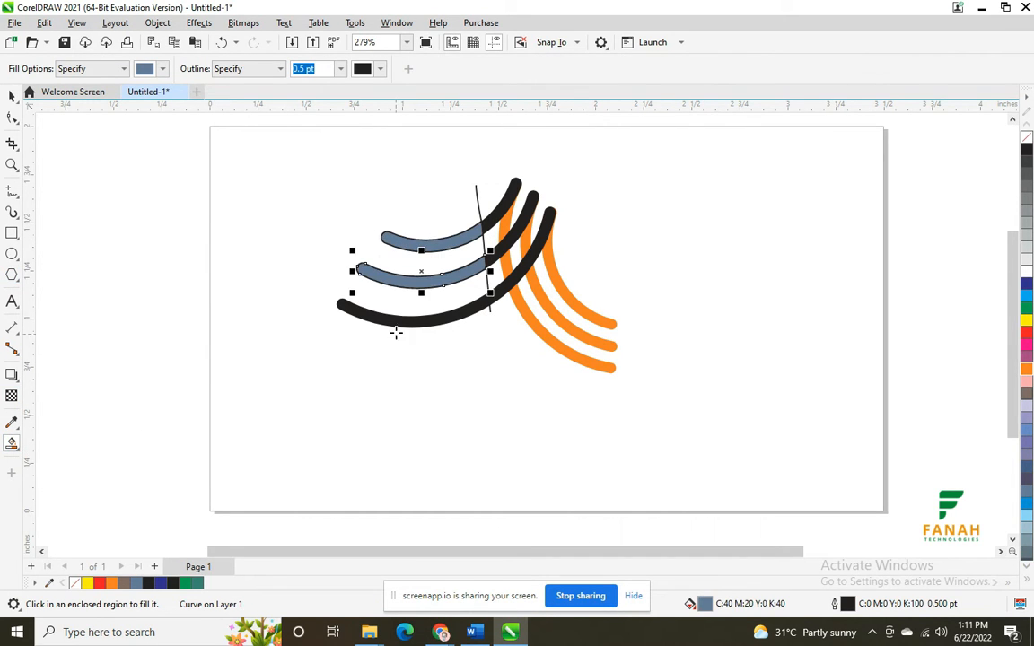
{"action": "left_click", "coordinate": [396, 312]}
Step: Remove the outline colour from the freehand dividing line
{"action": "left_click", "coordinate": [11, 95]}
{"action": "left_click", "coordinate": [480, 212]}
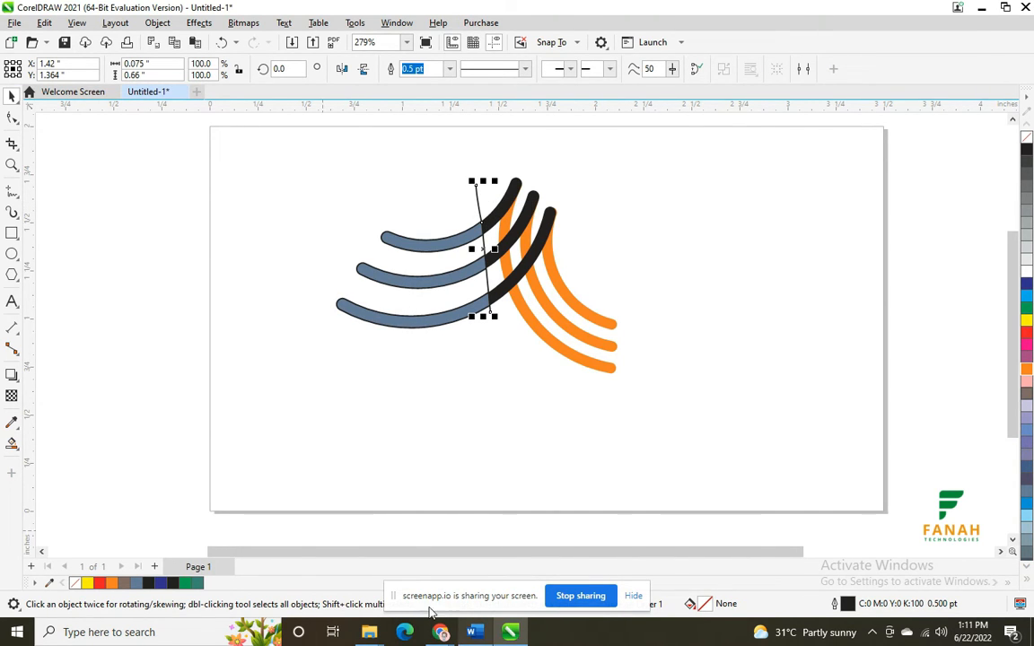
{"action": "right_click", "coordinate": [1023, 138]}
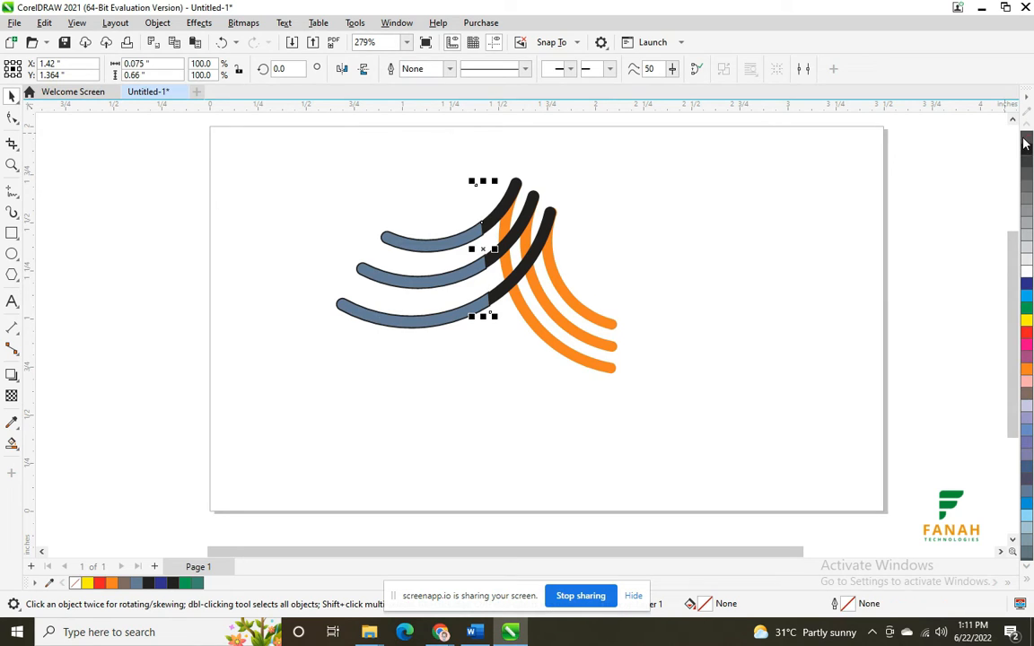
Step: Remove the outlines of the three blue-grey arc segments and fill them teal (C60 M0 Y40 K40)
{"action": "left_click", "coordinate": [441, 262]}
{"action": "left_click", "coordinate": [429, 247]}
{"action": "left_click", "coordinate": [429, 281], "text": "shift"}
{"action": "left_click", "coordinate": [430, 321], "text": "shift"}
{"action": "right_click", "coordinate": [1028, 141]}
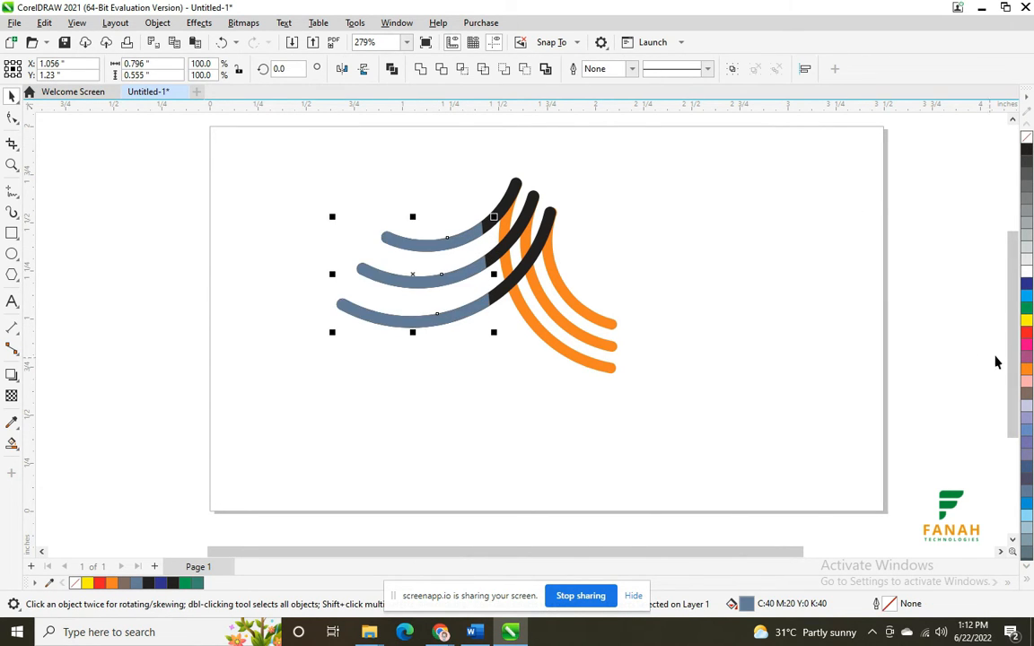
{"action": "left_click", "coordinate": [197, 584]}
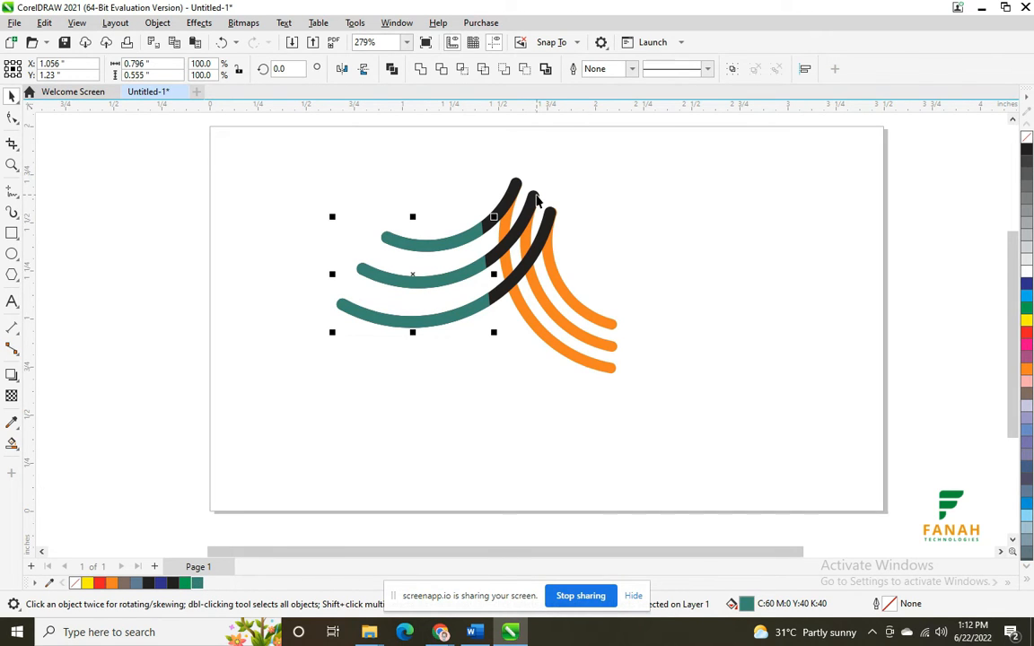
Step: Undo the segment recolouring, the smart fills and the freehand dividing line
{"action": "key", "text": "ctrl+z"}
{"action": "key", "text": "ctrl+z"}
{"action": "key", "text": "ctrl+z"}
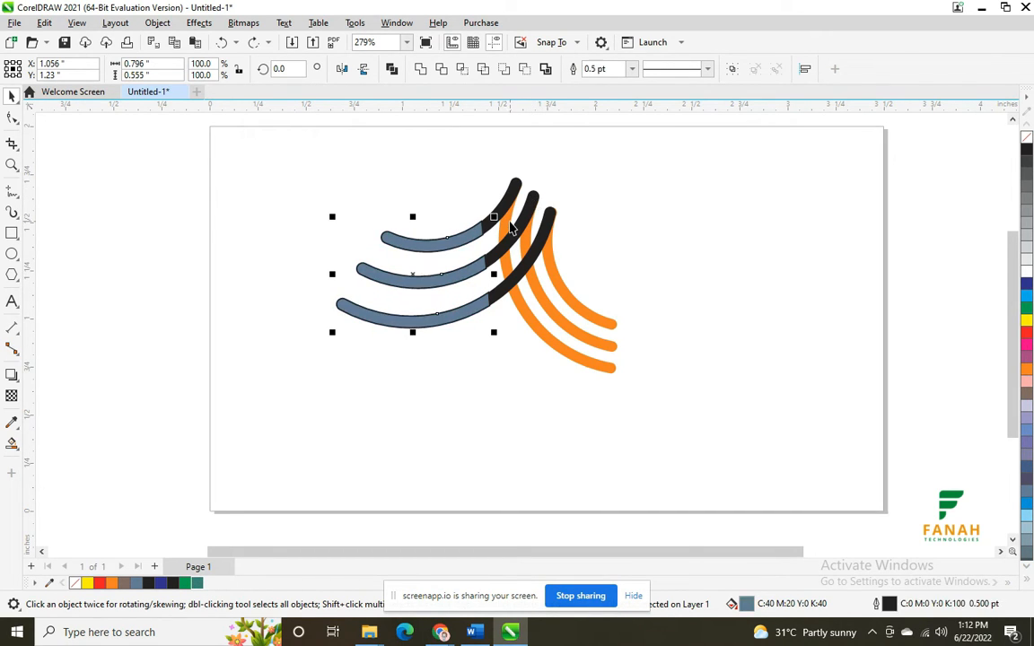
{"action": "key", "text": "ctrl+z"}
{"action": "key", "text": "ctrl+z"}
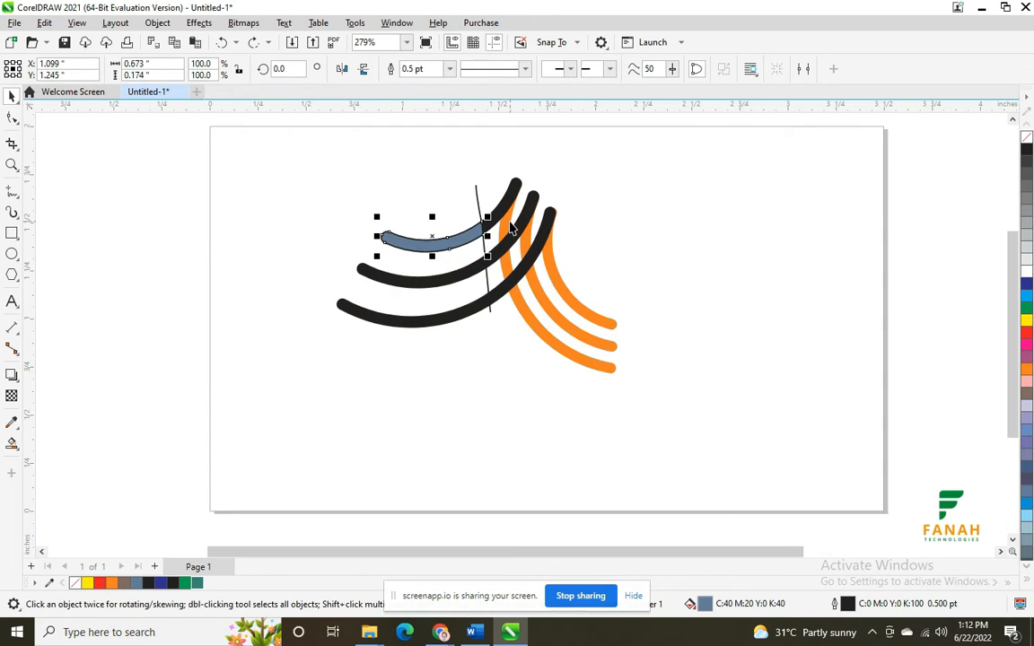
{"action": "key", "text": "ctrl+z"}
{"action": "key", "text": "ctrl+z"}
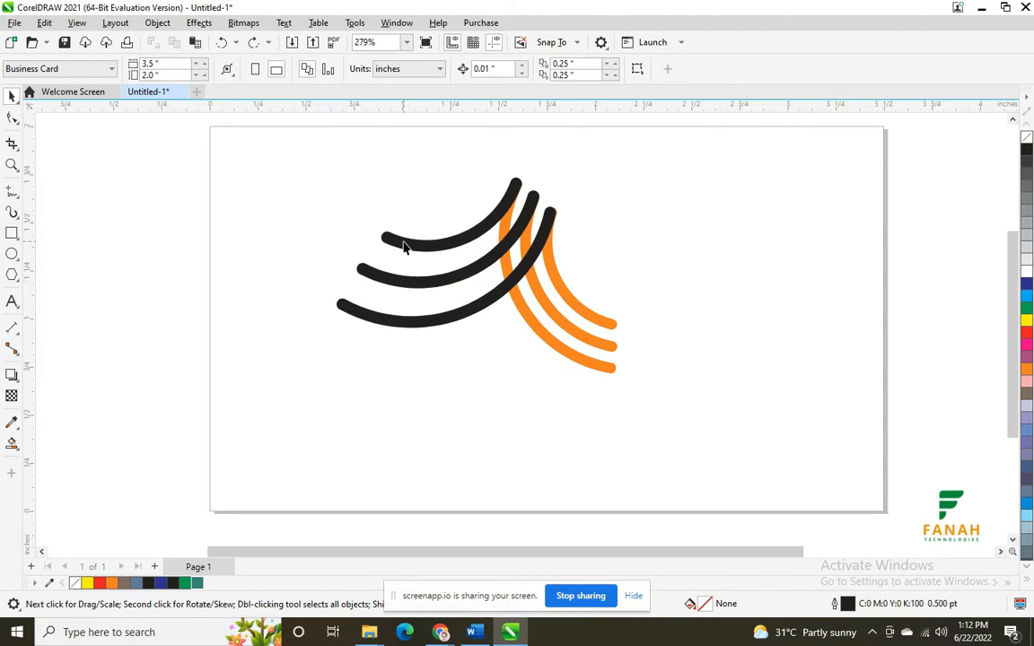
Step: Send the three black arcs to the back of the layer, behind the orange arcs
{"action": "left_click", "coordinate": [379, 318]}
{"action": "left_click", "coordinate": [395, 280], "text": "shift"}
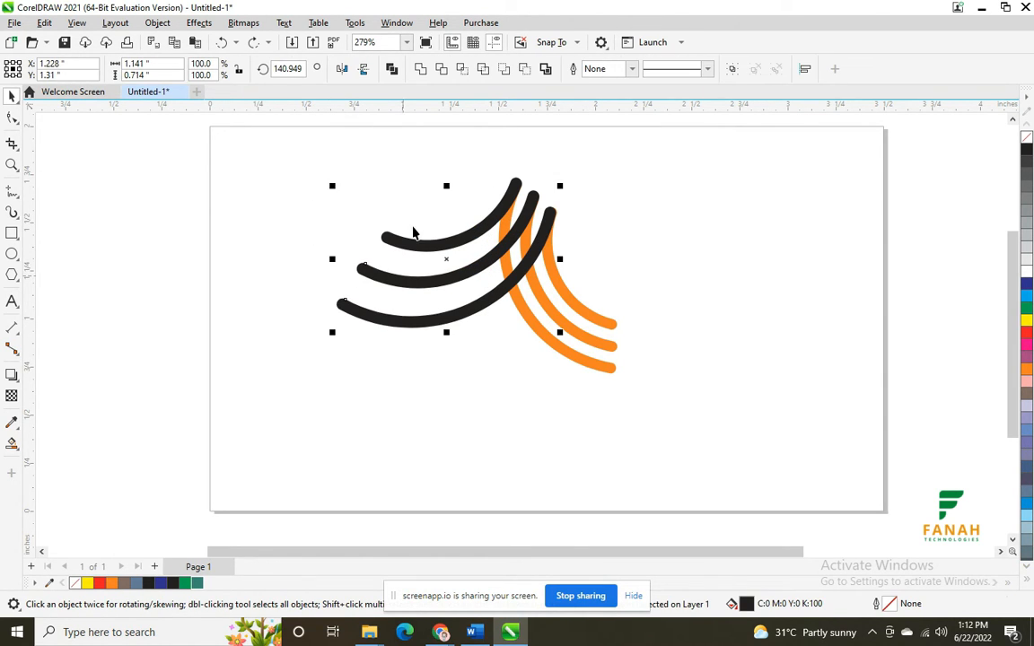
{"action": "left_click", "coordinate": [414, 248], "text": "shift"}
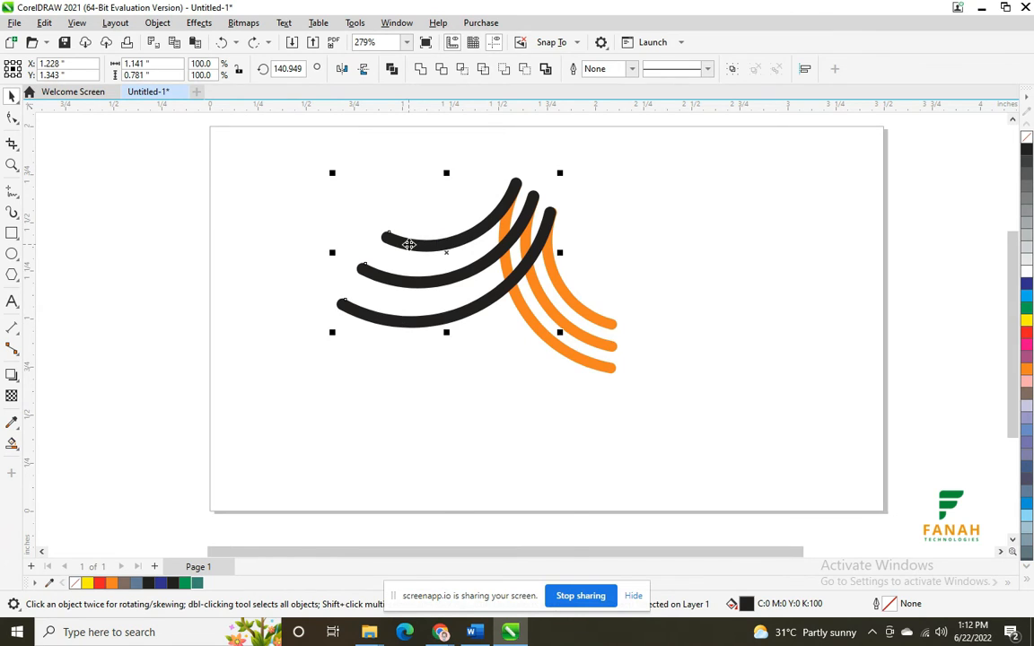
{"action": "right_click", "coordinate": [412, 240]}
{"action": "mouse_move", "coordinate": [489, 351]}
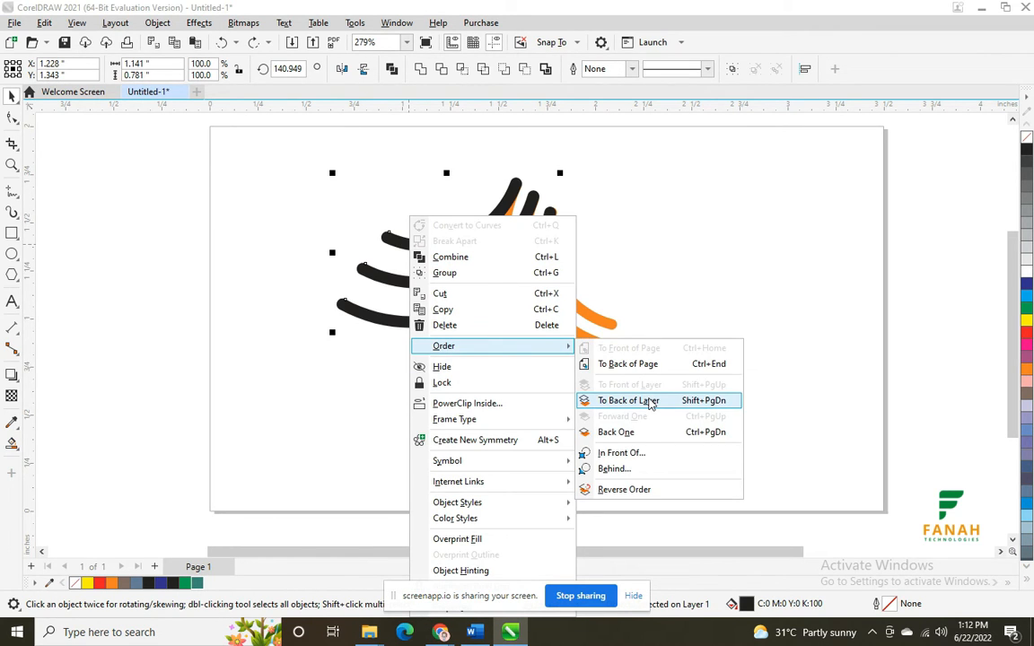
{"action": "left_click", "coordinate": [652, 402]}
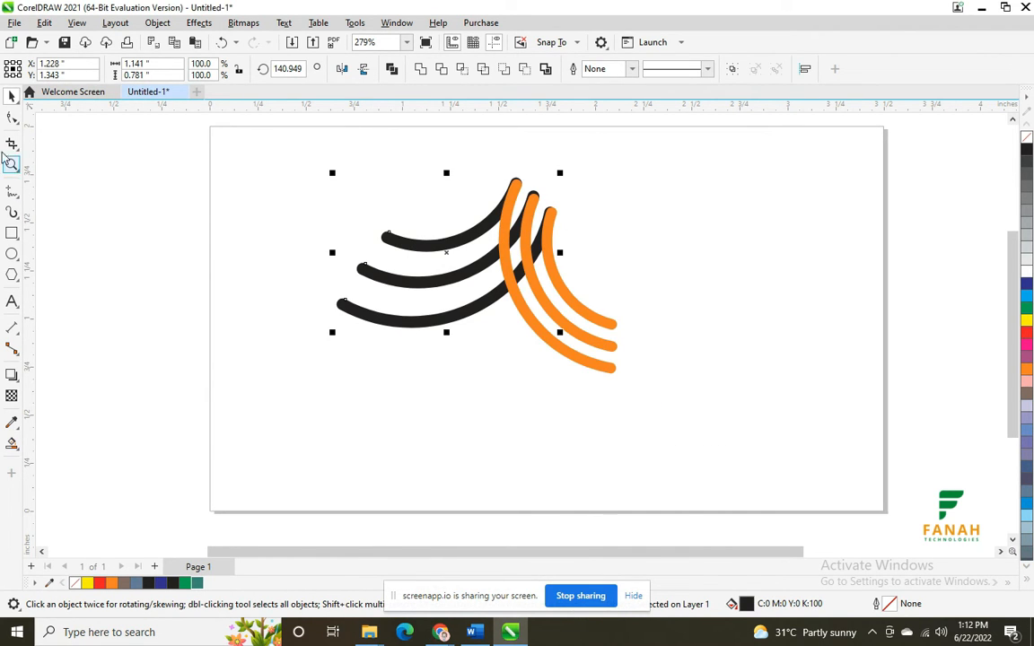
Step: Draw a freehand line about 0.627" tall across the black arcs and Smart Fill their left-hand portions blue-grey (C40 M20 Y0 K40)
{"action": "left_click", "coordinate": [11, 191]}
{"action": "left_click_drag", "start_coordinate": [469, 194], "coordinate": [491, 316]}
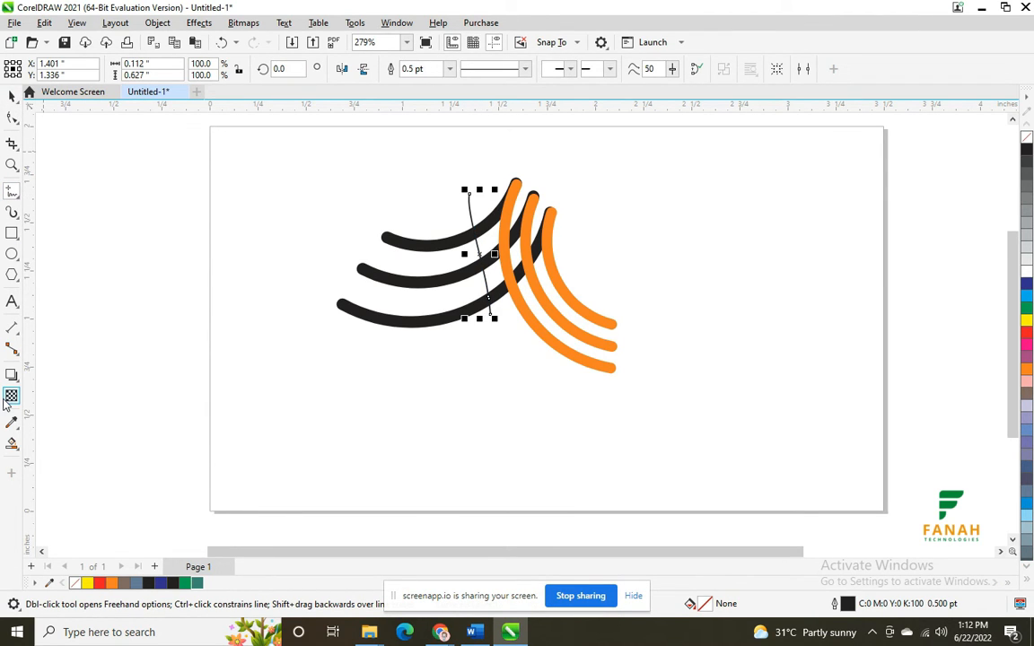
{"action": "left_click", "coordinate": [12, 443]}
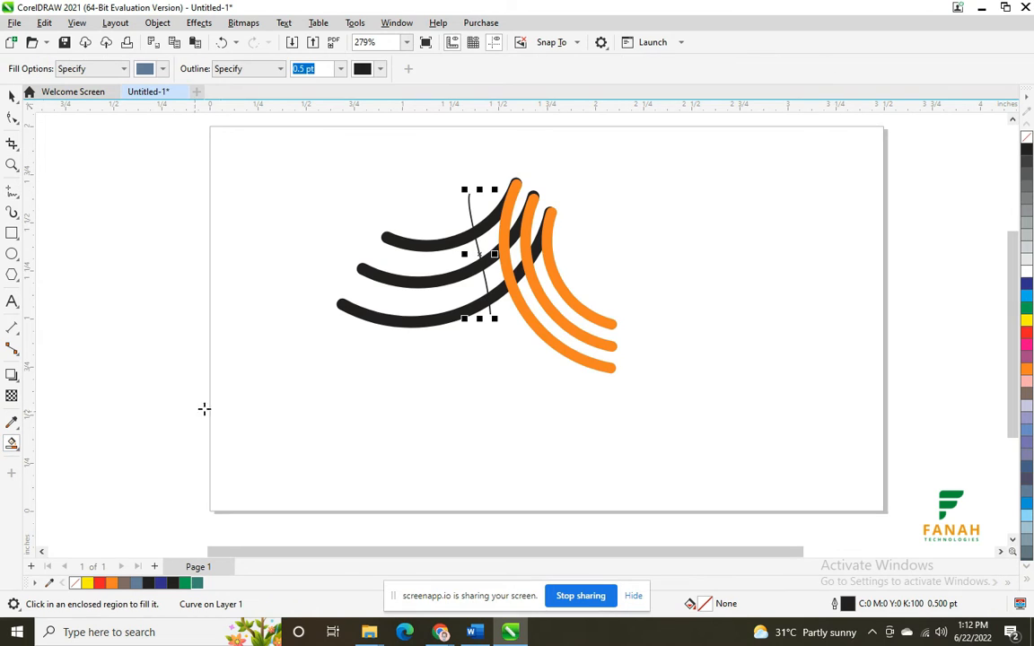
{"action": "left_click", "coordinate": [398, 241]}
{"action": "left_click", "coordinate": [368, 272]}
{"action": "left_click", "coordinate": [390, 318]}
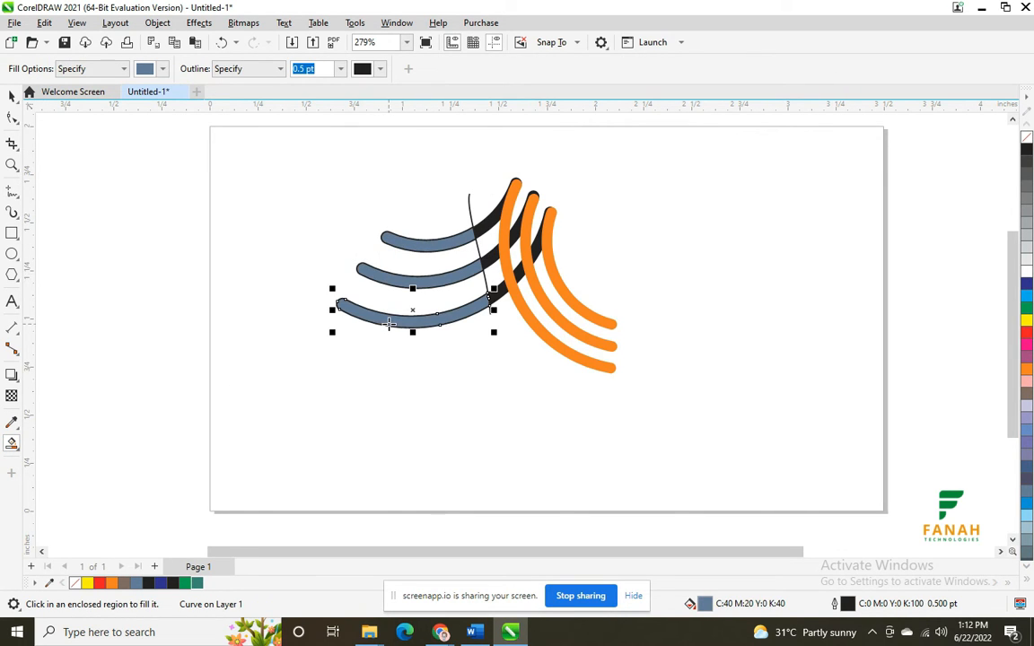
Step: Remove the outlines of the three blue-grey arc segments and fill them green (C100 M0 Y100 K0)
{"action": "left_click", "coordinate": [12, 95]}
{"action": "left_click_drag", "start_coordinate": [309, 196], "coordinate": [418, 320]}
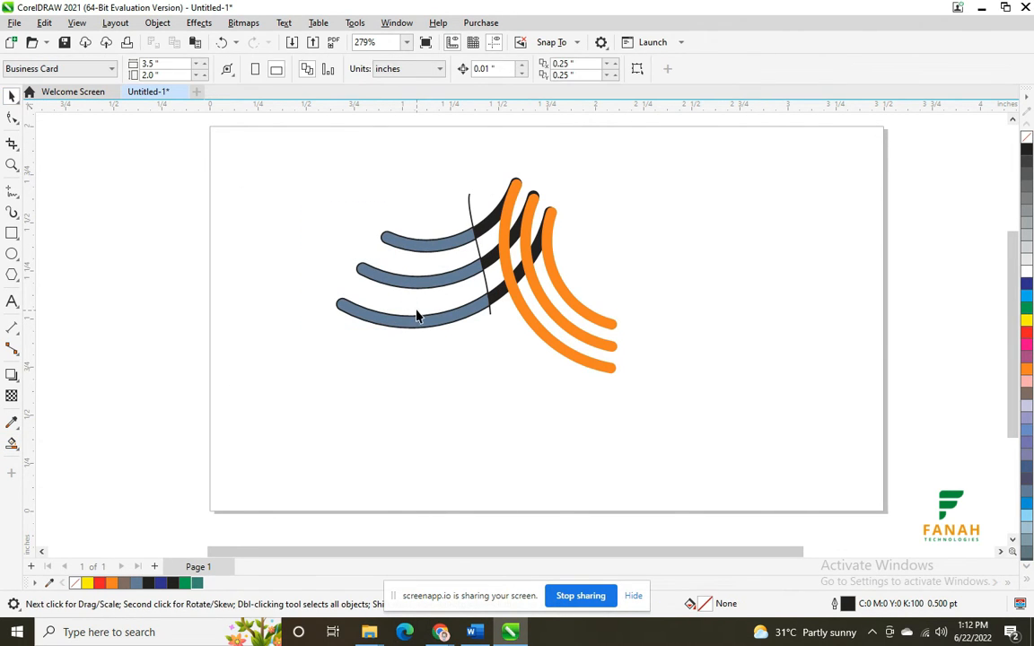
{"action": "left_click", "coordinate": [431, 254]}
{"action": "left_click", "coordinate": [429, 284]}
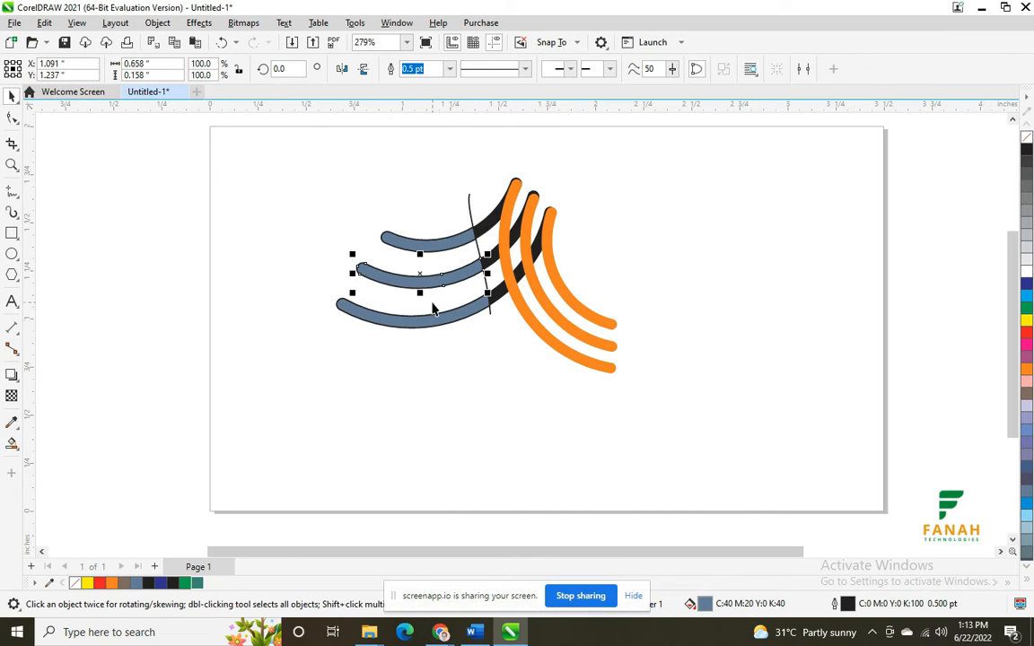
{"action": "left_click", "coordinate": [431, 326], "text": "shift"}
{"action": "left_click", "coordinate": [415, 239], "text": "shift"}
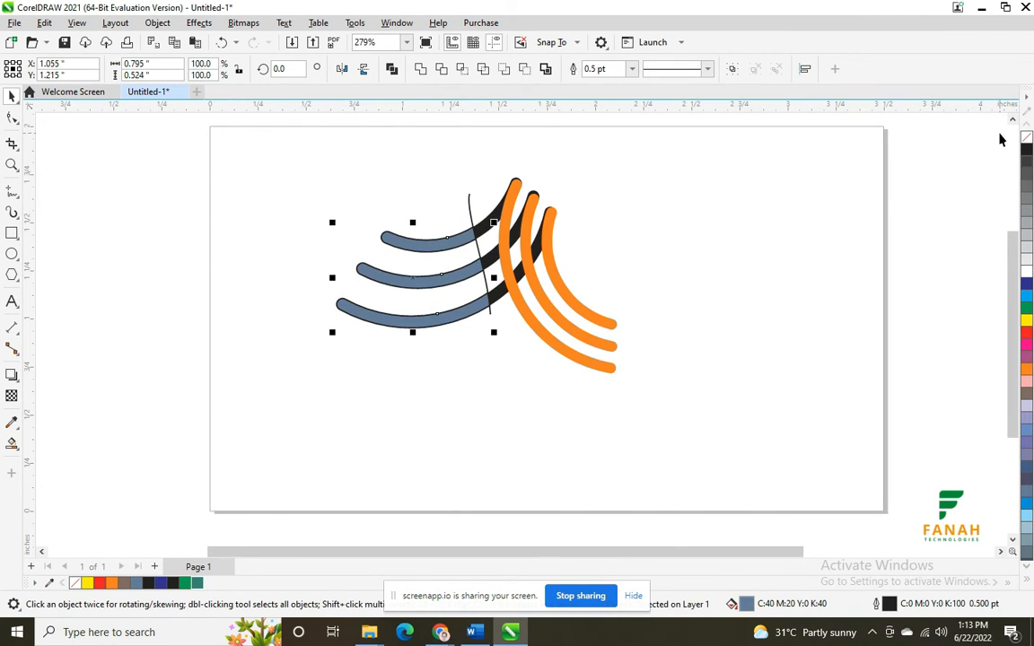
{"action": "right_click", "coordinate": [1027, 136]}
{"action": "left_click", "coordinate": [189, 583]}
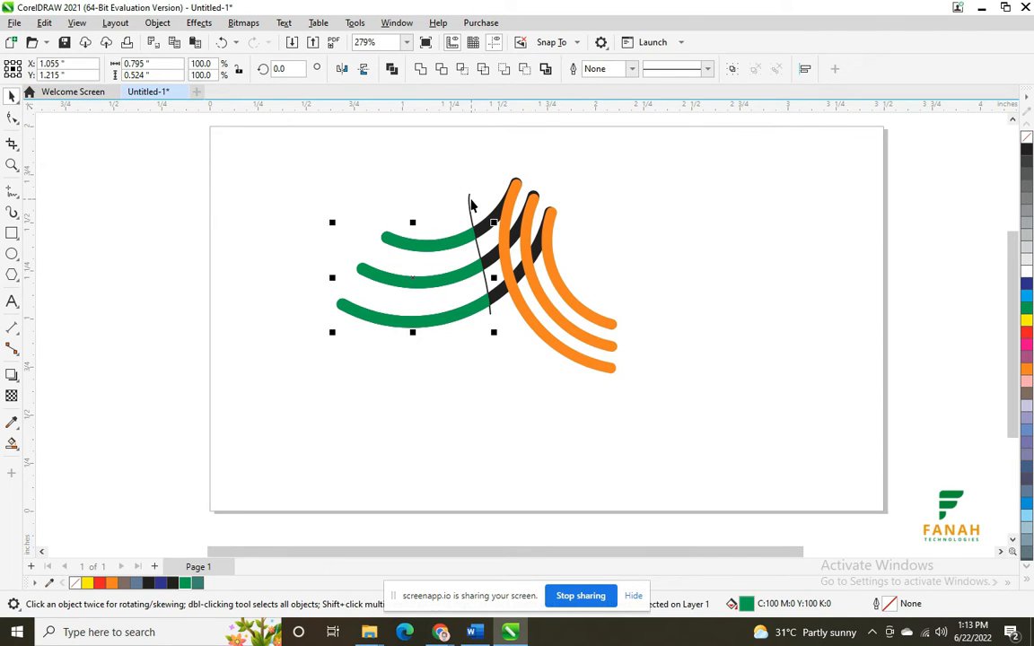
Step: Delete the freehand dividing line crossing the arcs and select the three black arcs
{"action": "left_click", "coordinate": [474, 209]}
{"action": "left_click", "coordinate": [471, 207]}
{"action": "key", "text": "Delete"}
{"action": "left_click", "coordinate": [499, 241]}
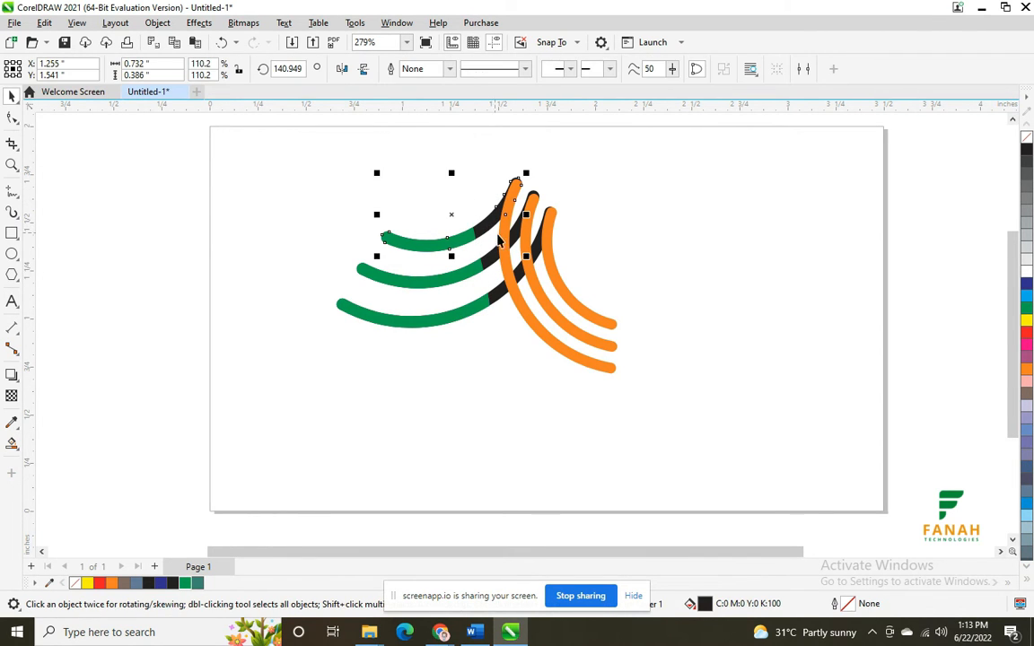
{"action": "left_click", "coordinate": [494, 258], "text": "shift"}
{"action": "left_click", "coordinate": [503, 294], "text": "shift"}
Step: Try moving the three black arcs aside and filling them teal (C60 M0 Y40 K40), reverting both changes
{"action": "left_click_drag", "start_coordinate": [503, 295], "coordinate": [715, 266]}
{"action": "key", "text": "ctrl+z"}
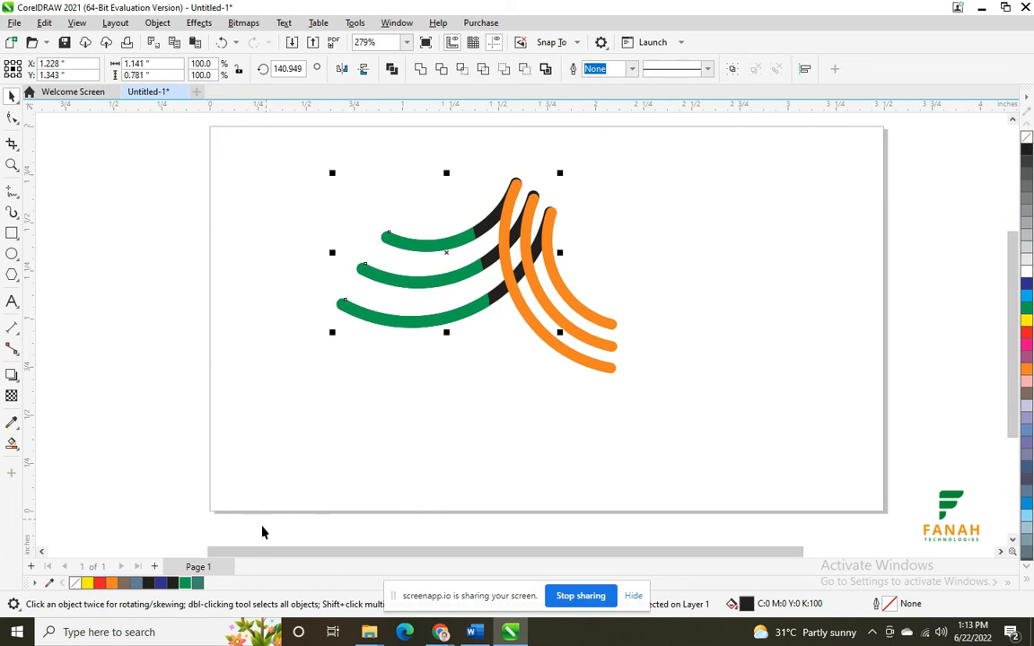
{"action": "left_click", "coordinate": [196, 582]}
{"action": "left_click", "coordinate": [173, 582]}
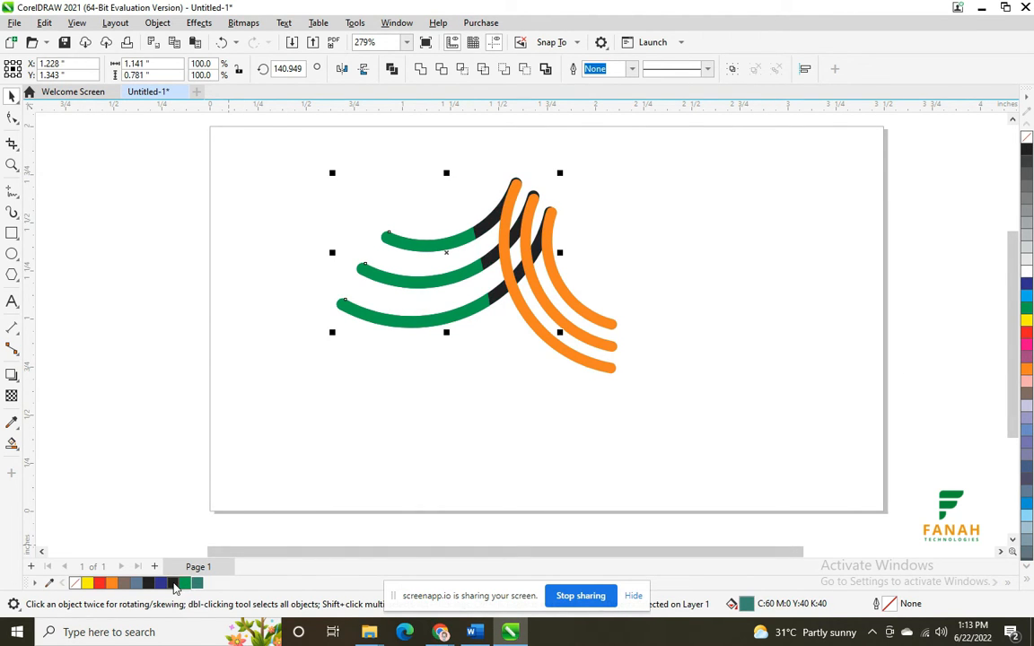
Step: Apply a uniform transparency to the three black arcs, turning their exposed portions dark grey
{"action": "left_click", "coordinate": [12, 396]}
{"action": "left_click", "coordinate": [432, 344]}
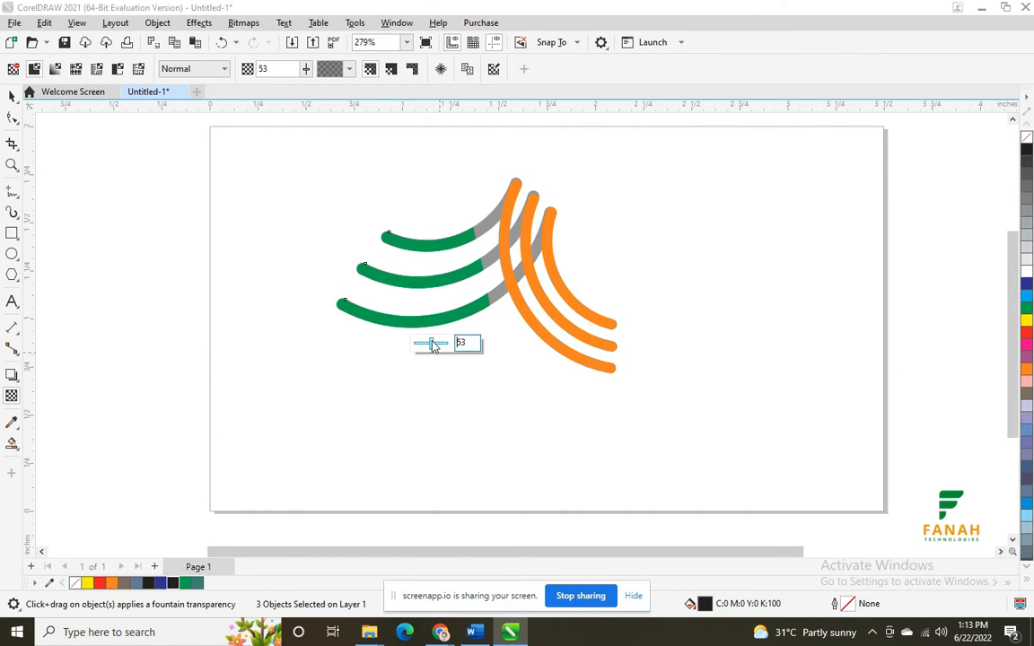
{"action": "left_click_drag", "start_coordinate": [432, 344], "coordinate": [424, 345]}
{"action": "left_click", "coordinate": [11, 95]}
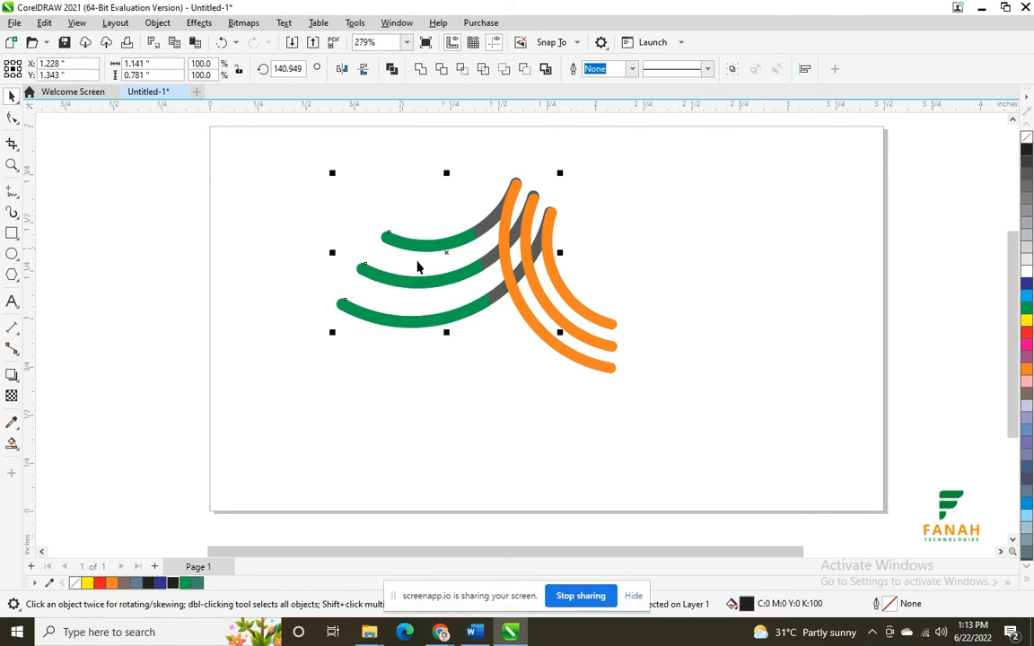
Step: Fill the three orange arcs green (C100 M0 Y100 K0)
{"action": "left_click", "coordinate": [517, 373]}
{"action": "left_click", "coordinate": [584, 358]}
{"action": "left_click", "coordinate": [600, 363]}
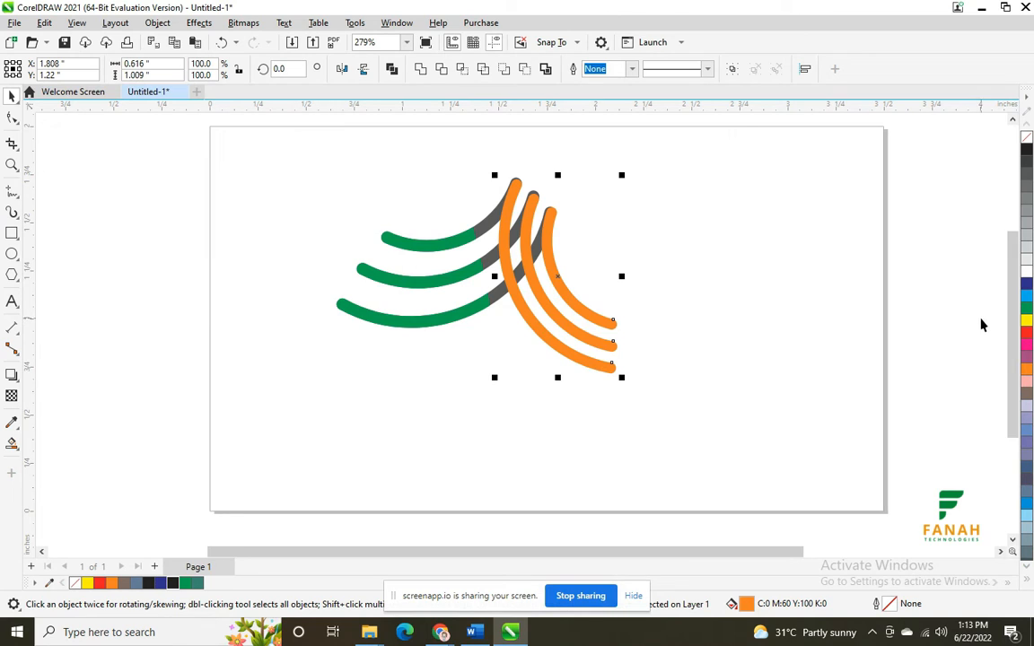
{"action": "left_click", "coordinate": [1026, 308]}
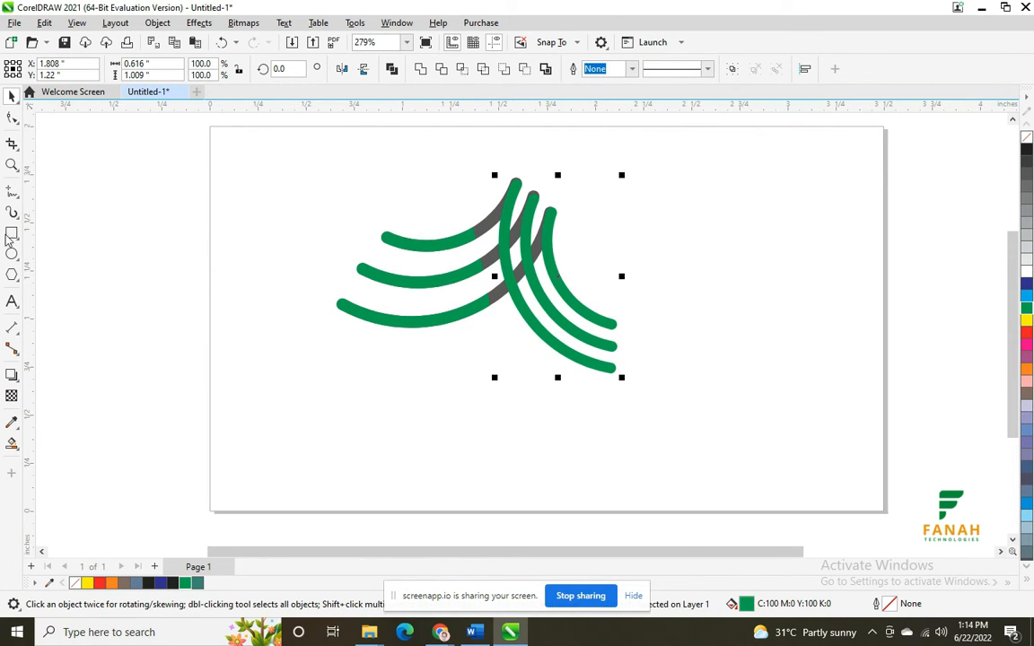
{"action": "left_click", "coordinate": [302, 221]}
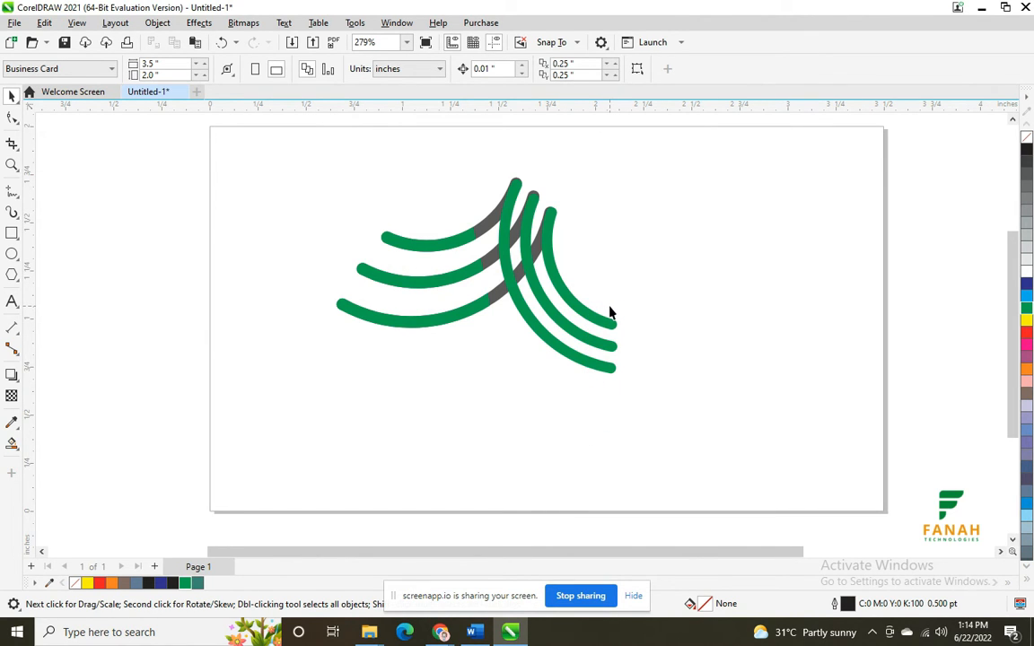
Step: Shift the three right-hand green arcs slightly so their rounded upper ends cover the ends of the grey arcs
{"action": "scroll", "coordinate": [473, 296], "scroll_direction": "up", "scroll_amount": 4}
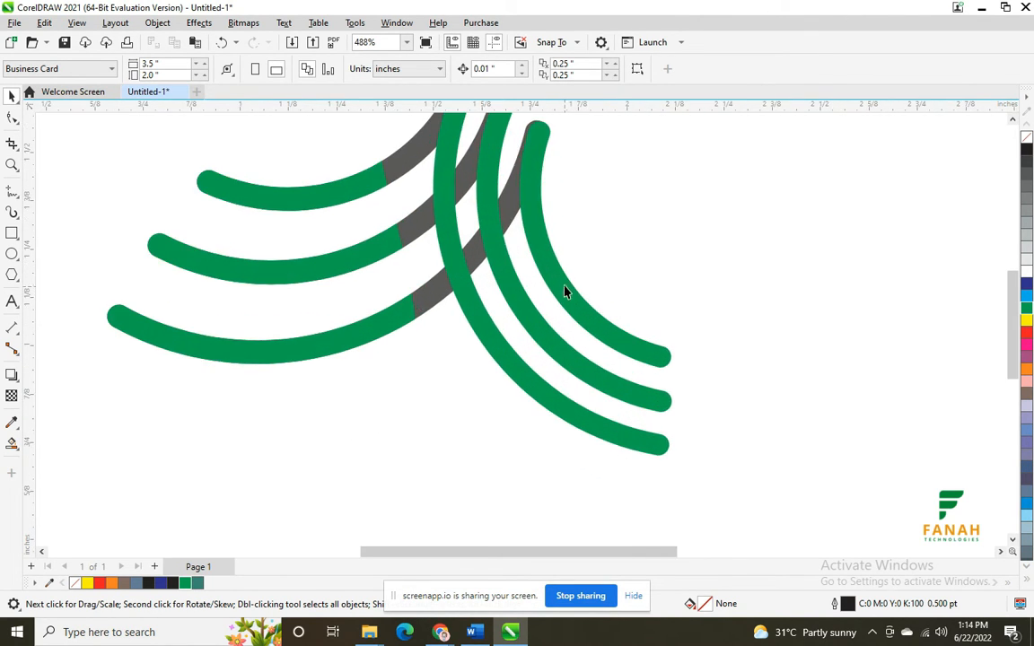
{"action": "scroll", "coordinate": [833, 288], "scroll_direction": "up", "scroll_amount": 3}
{"action": "left_click", "coordinate": [500, 342]}
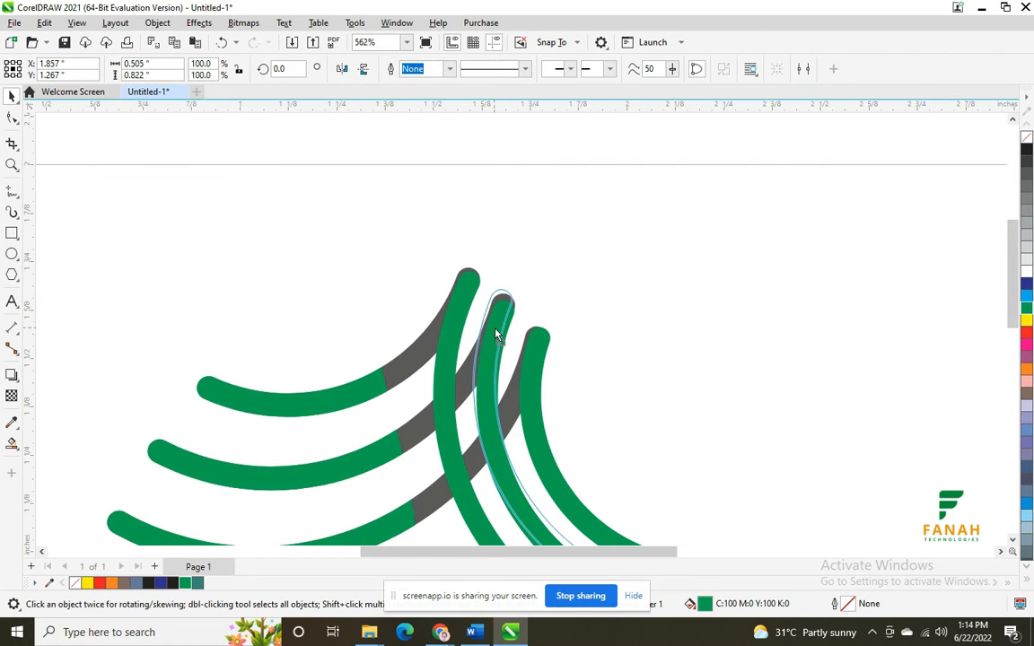
{"action": "left_click_drag", "start_coordinate": [545, 352], "coordinate": [537, 351]}
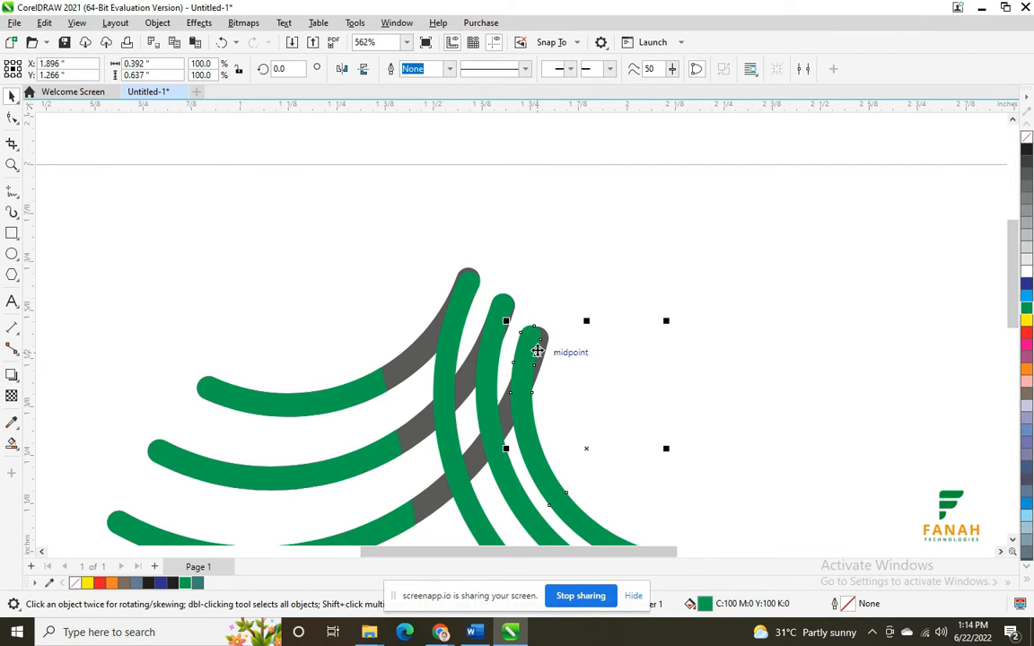
{"action": "left_click_drag", "start_coordinate": [535, 348], "coordinate": [545, 351]}
{"action": "left_click_drag", "start_coordinate": [467, 284], "coordinate": [467, 282]}
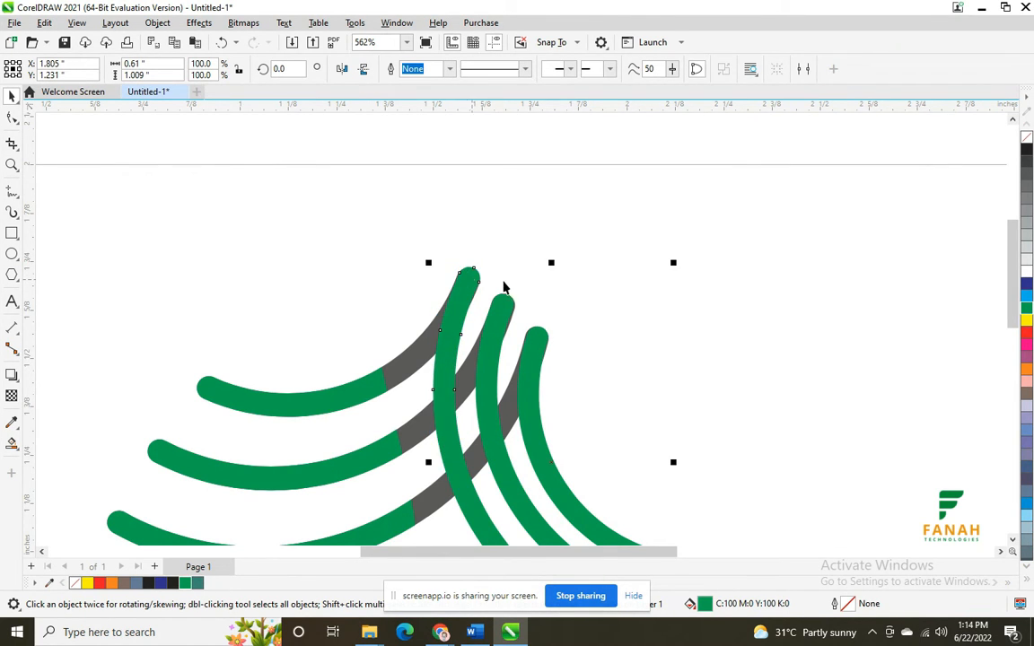
{"action": "left_click", "coordinate": [715, 309]}
{"action": "scroll", "coordinate": [716, 309], "scroll_direction": "down", "scroll_amount": 3}
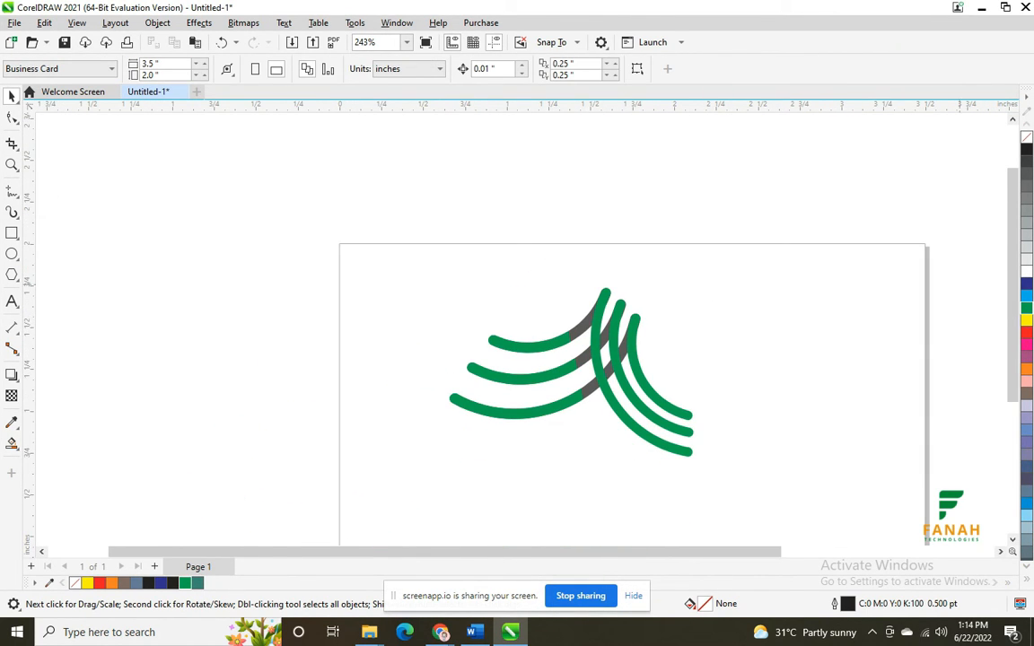
{"action": "scroll", "coordinate": [664, 418], "scroll_direction": "down", "scroll_amount": 1}
{"action": "scroll", "coordinate": [661, 422], "scroll_direction": "up", "scroll_amount": 1}
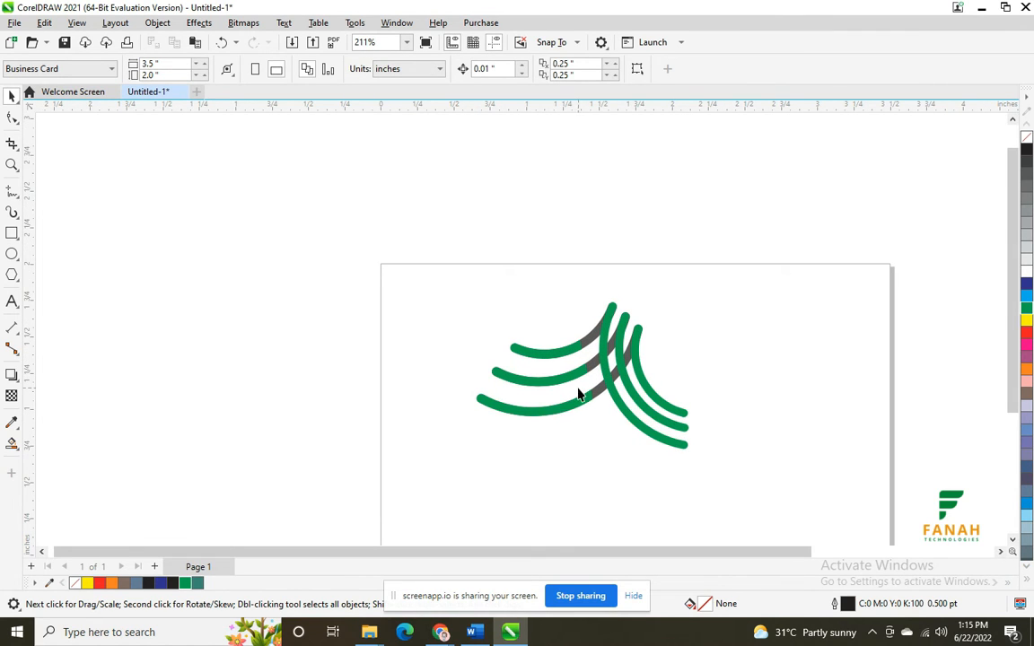
Step: Fill the three right-hand green arcs with a uniform teal (C69 M12 Y37 K0)
{"action": "left_click", "coordinate": [679, 433]}
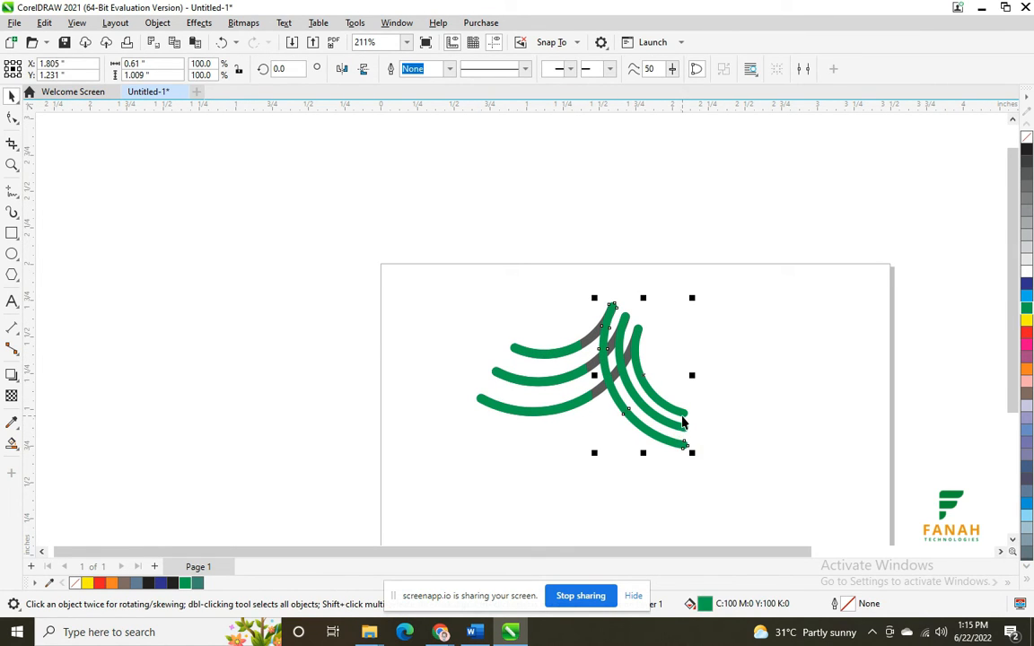
{"action": "left_click", "coordinate": [683, 419], "text": "shift"}
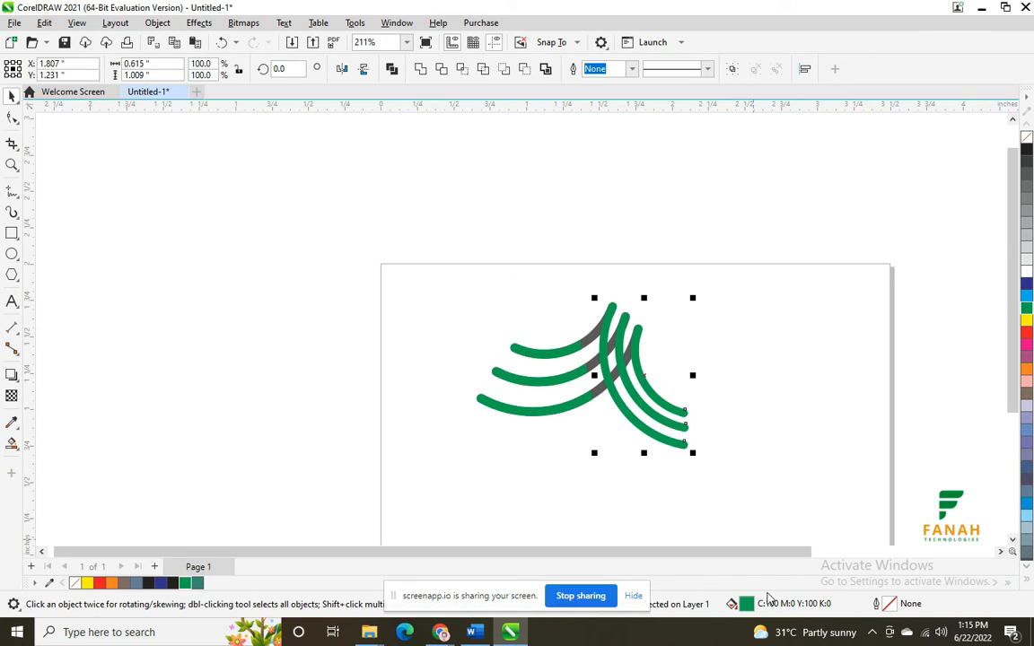
{"action": "double_click", "coordinate": [757, 604]}
{"action": "left_click", "coordinate": [321, 183]}
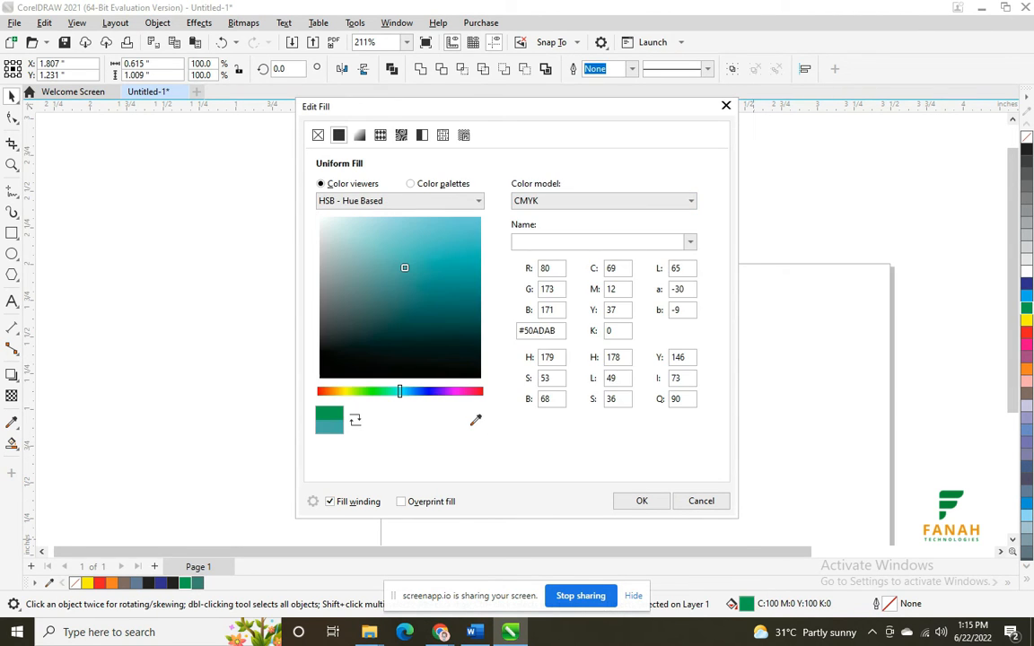
{"action": "left_click", "coordinate": [639, 505]}
Step: Fill the three left-hand green segments with a sampled dark teal (C84 M36 Y47 K10)
{"action": "left_click", "coordinate": [500, 371]}
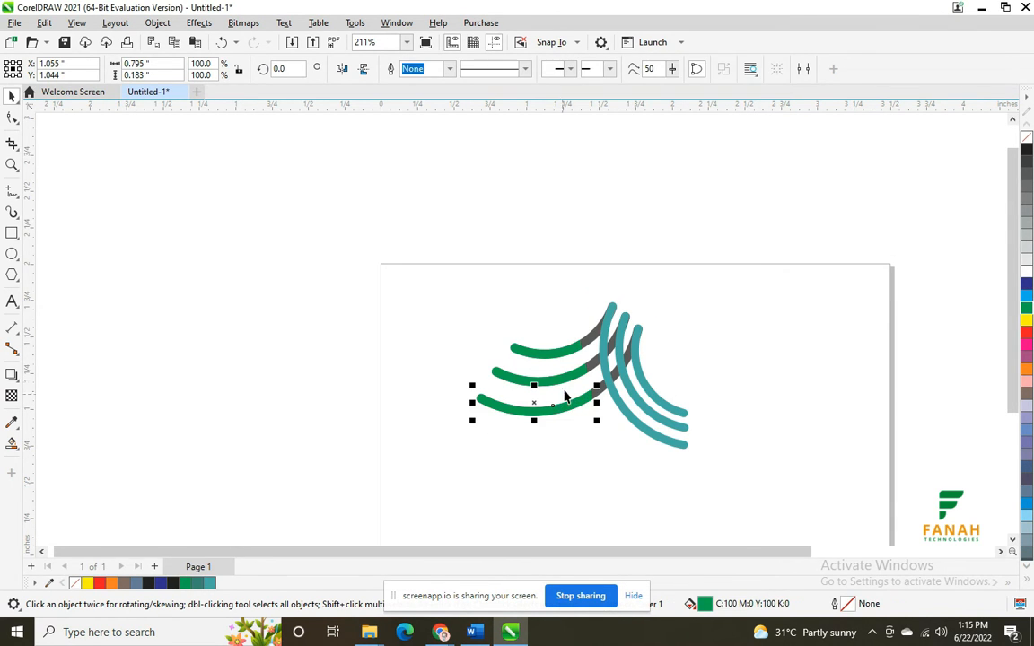
{"action": "left_click", "coordinate": [563, 351], "text": "shift"}
{"action": "double_click", "coordinate": [748, 603]}
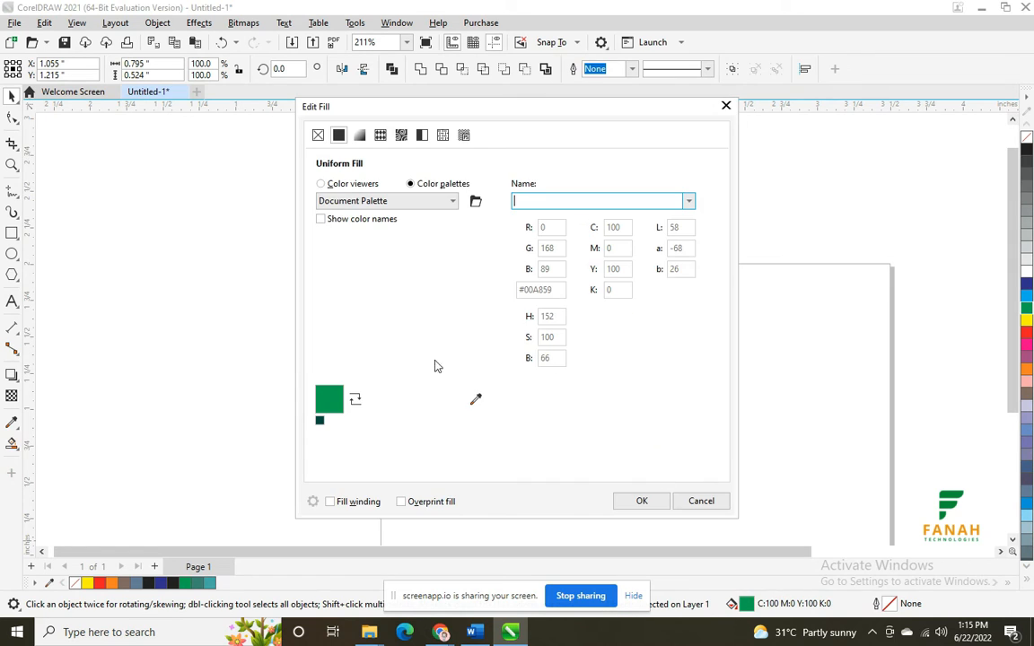
{"action": "left_click", "coordinate": [476, 400]}
{"action": "left_click", "coordinate": [896, 393]}
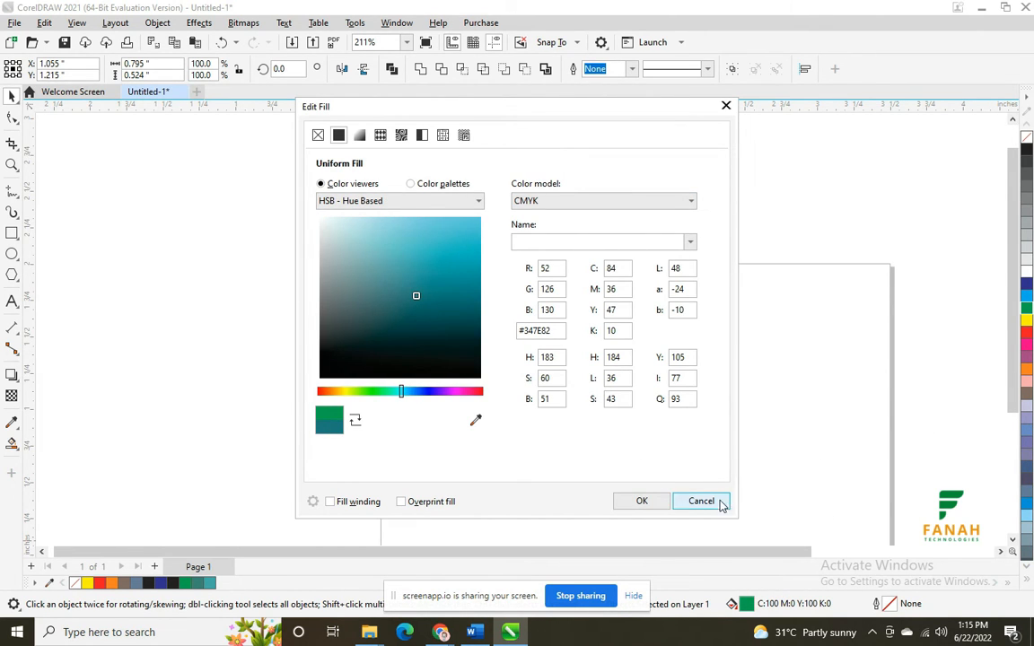
{"action": "left_click", "coordinate": [658, 503]}
{"action": "scroll", "coordinate": [570, 355], "scroll_direction": "down", "scroll_amount": 2}
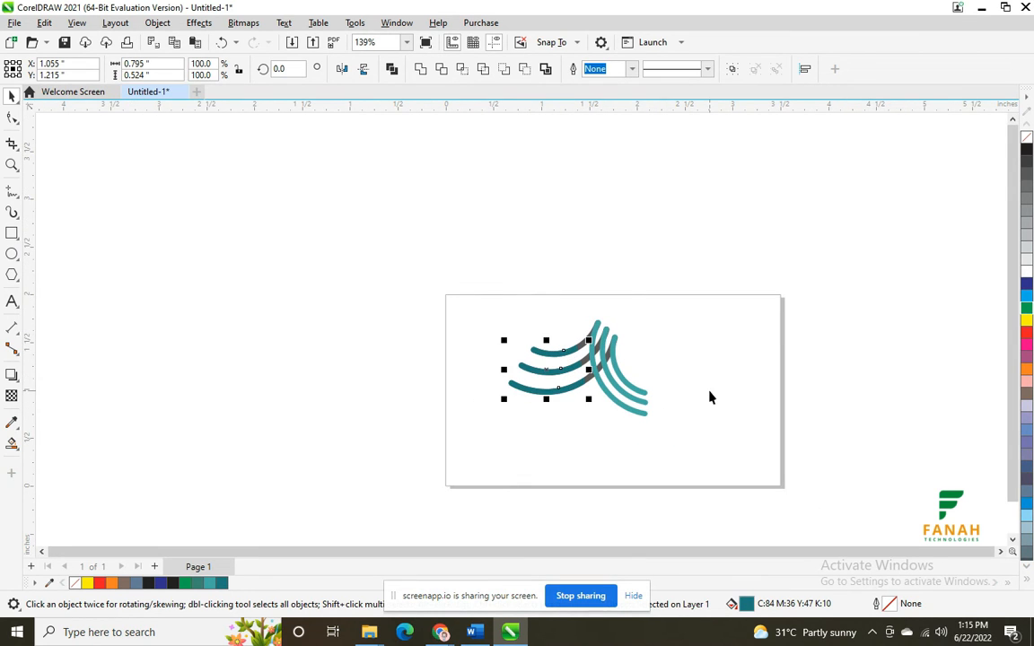
{"action": "scroll", "coordinate": [709, 397], "scroll_direction": "up", "scroll_amount": 2}
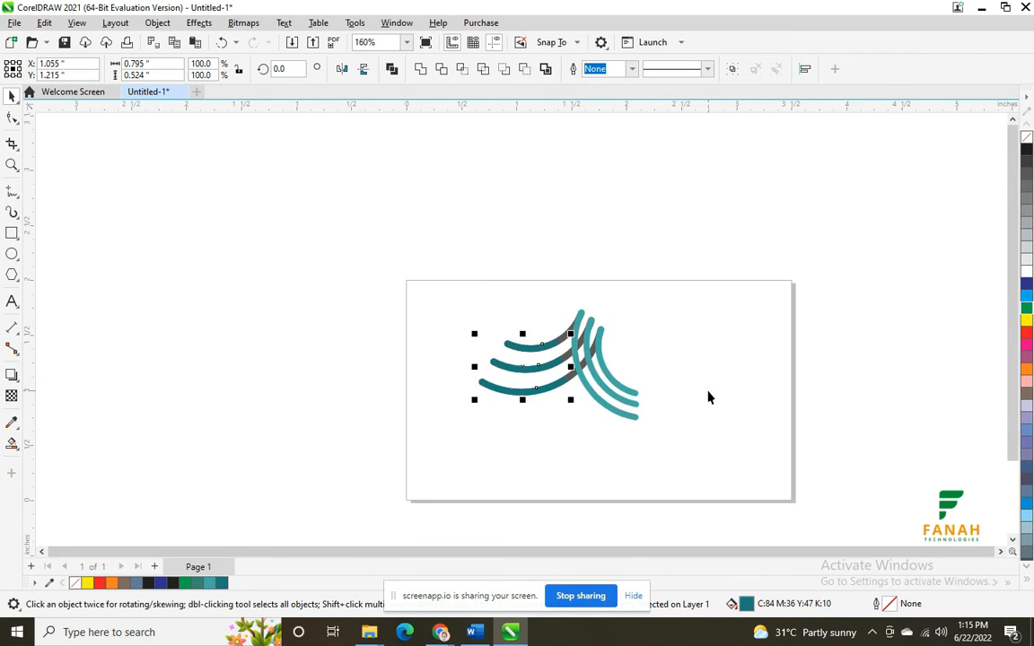
Step: Try shifting the selected arcs within the graphic and undo the move
{"action": "left_click", "coordinate": [440, 302]}
{"action": "left_click", "coordinate": [548, 369]}
{"action": "left_click", "coordinate": [555, 359]}
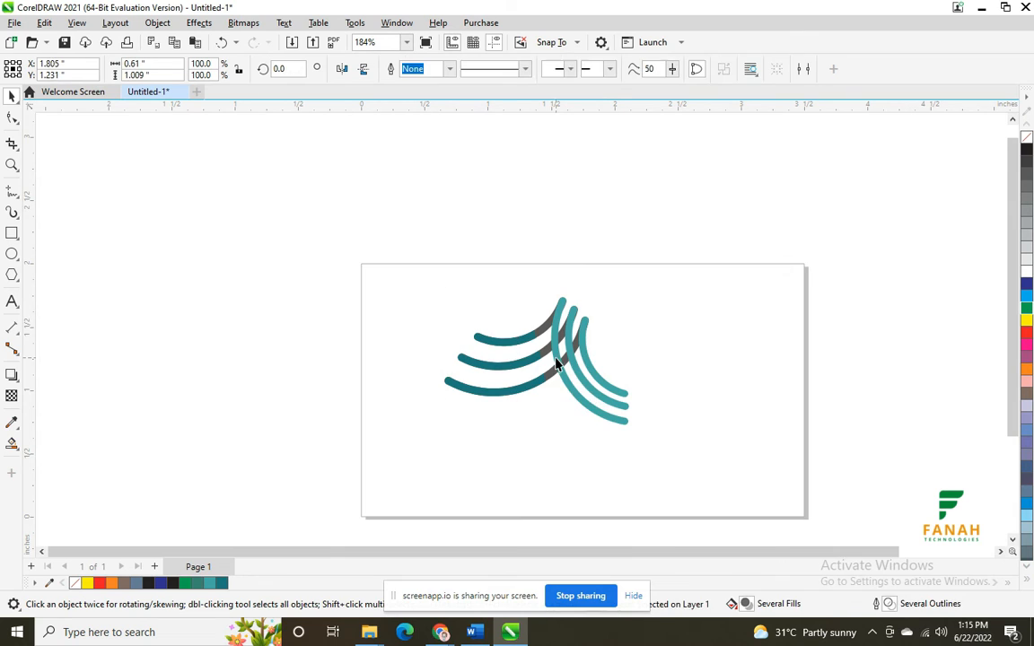
{"action": "left_click_drag", "start_coordinate": [554, 360], "coordinate": [534, 390]}
{"action": "key", "text": "ctrl+z"}
Step: Move the three dark teal segments and three teal arcs away from the grey arcs beneath them
{"action": "left_click", "coordinate": [504, 342]}
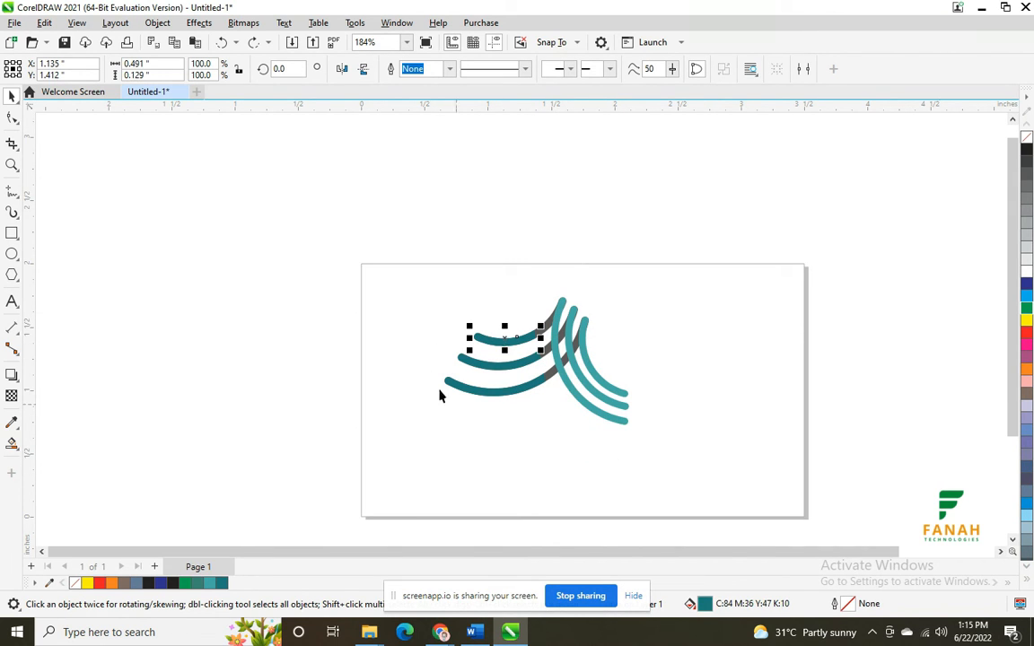
{"action": "left_click", "coordinate": [461, 359], "text": "shift"}
{"action": "left_click", "coordinate": [536, 386], "text": "shift"}
{"action": "left_click", "coordinate": [606, 411], "text": "shift"}
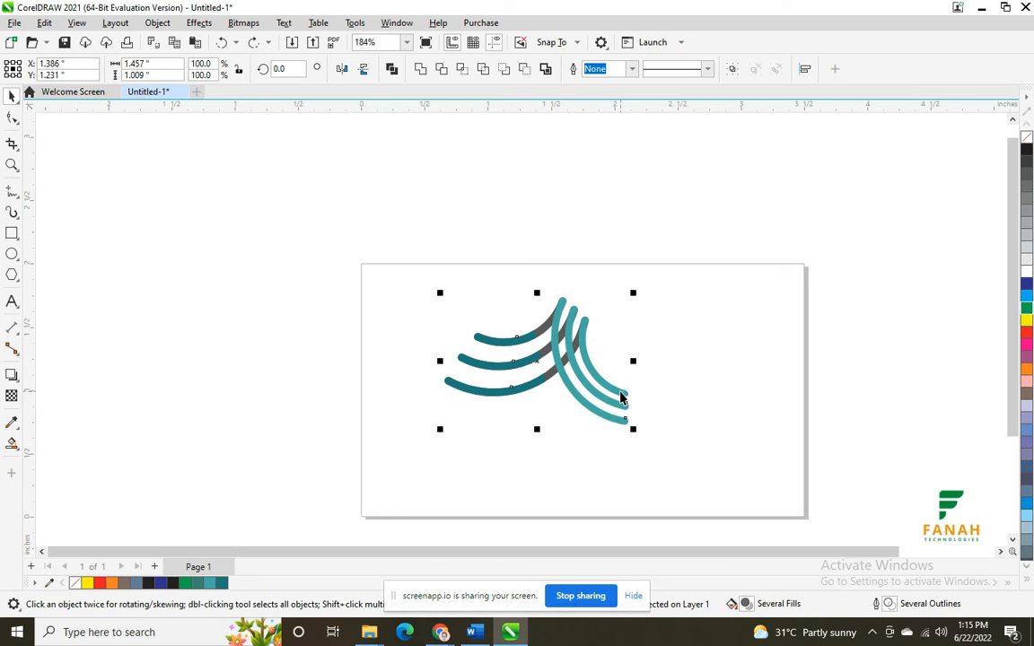
{"action": "left_click_drag", "start_coordinate": [538, 350], "coordinate": [382, 294]}
Step: Try deleting the two lower grey arcs and undo both the deletion and the displacement of the teal pieces
{"action": "left_click_drag", "start_coordinate": [536, 323], "coordinate": [584, 431]}
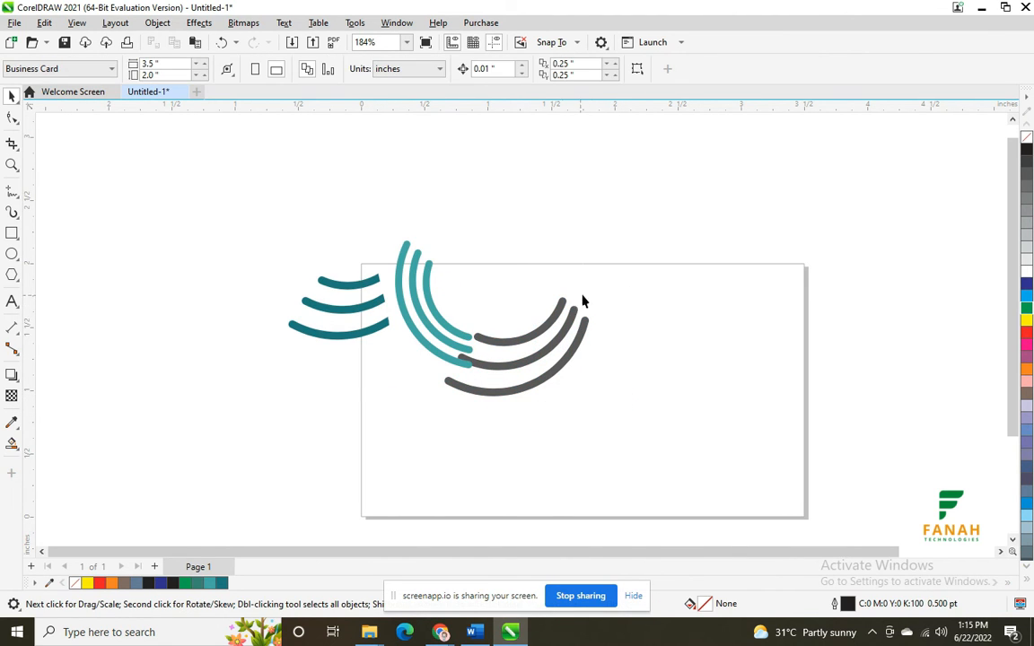
{"action": "left_click", "coordinate": [579, 353]}
{"action": "left_click", "coordinate": [551, 334]}
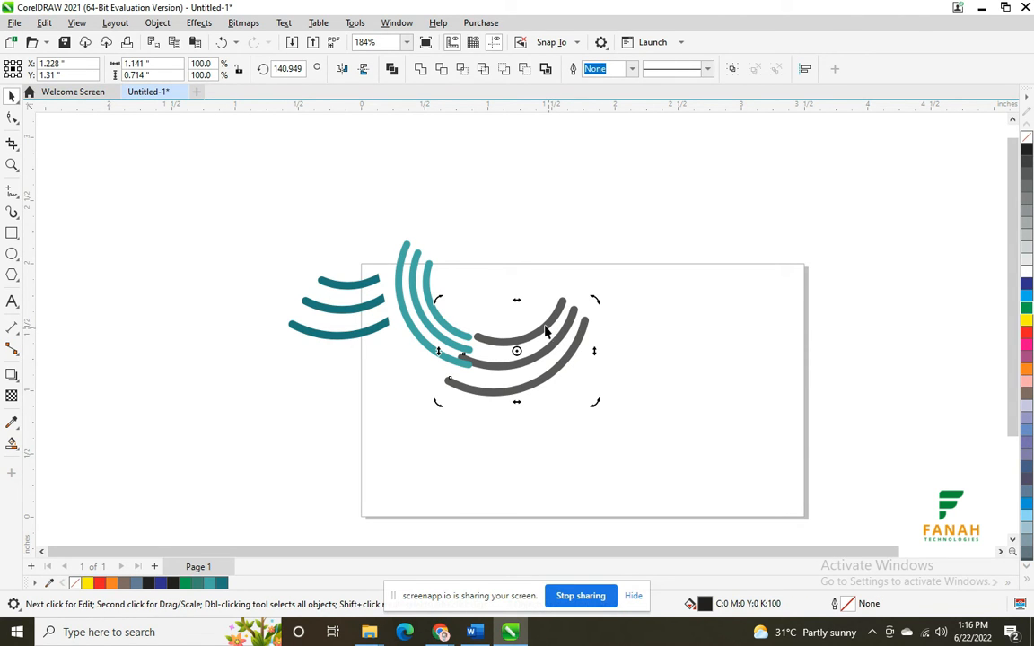
{"action": "key", "text": "Delete"}
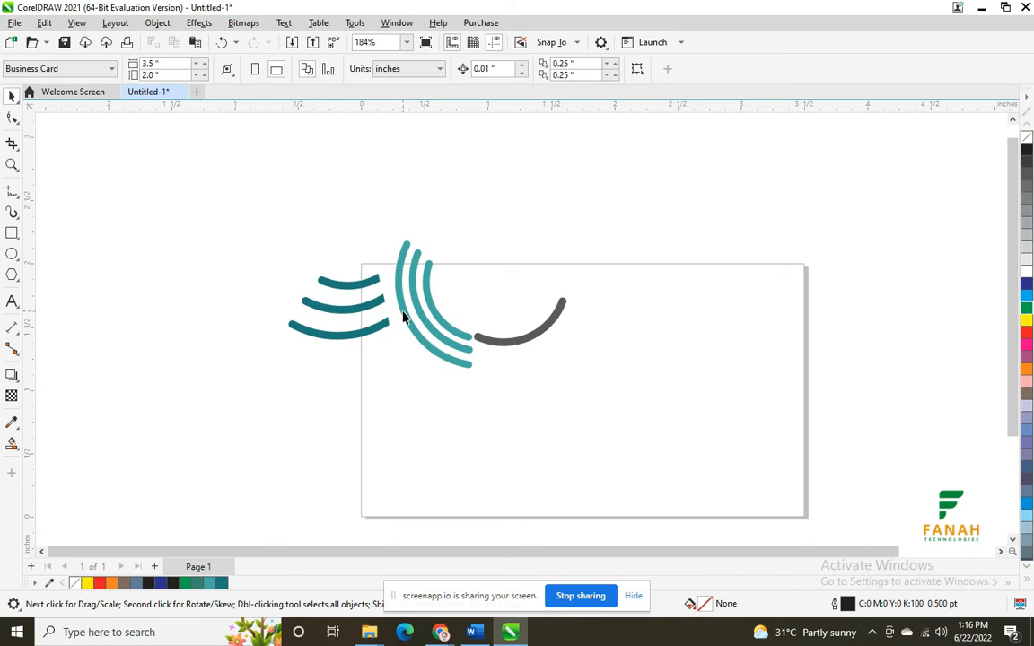
{"action": "key", "text": "ctrl+z"}
{"action": "key", "text": "ctrl+z"}
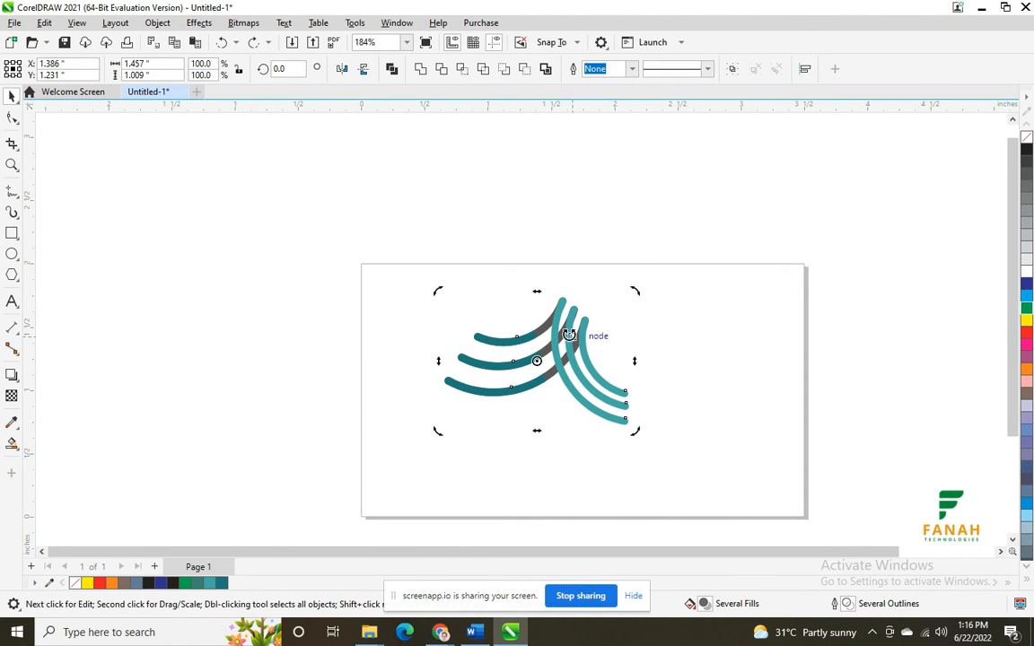
Step: Smart Fill the three grey segments beside the dark teal ones blue-grey (C40 M20 Y0 K40) and remove their outlines
{"action": "left_click", "coordinate": [13, 442]}
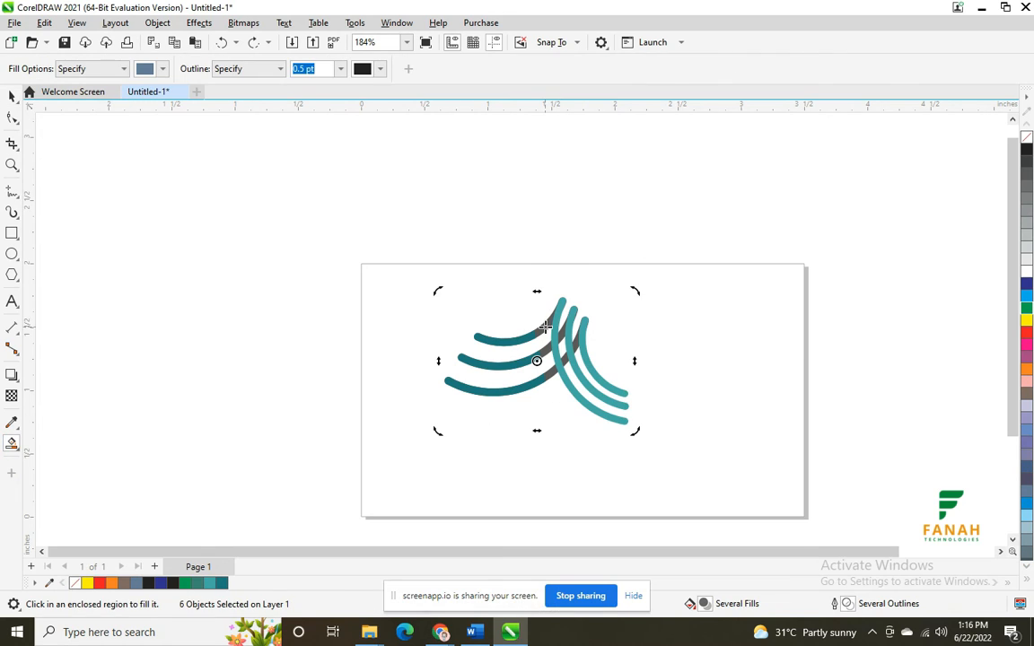
{"action": "left_click", "coordinate": [545, 327]}
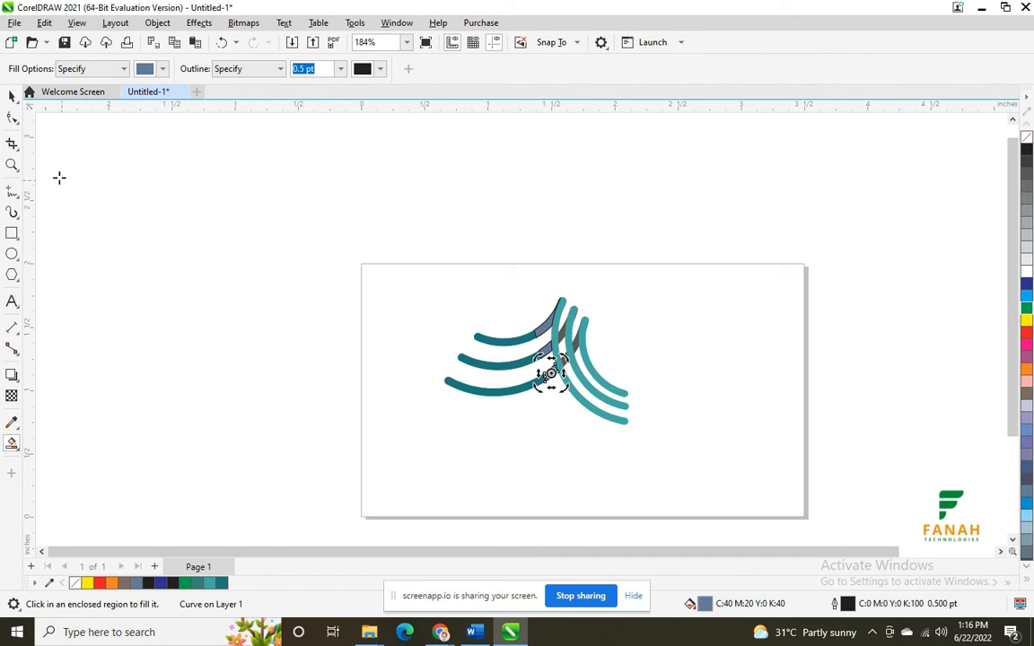
{"action": "left_click", "coordinate": [12, 117]}
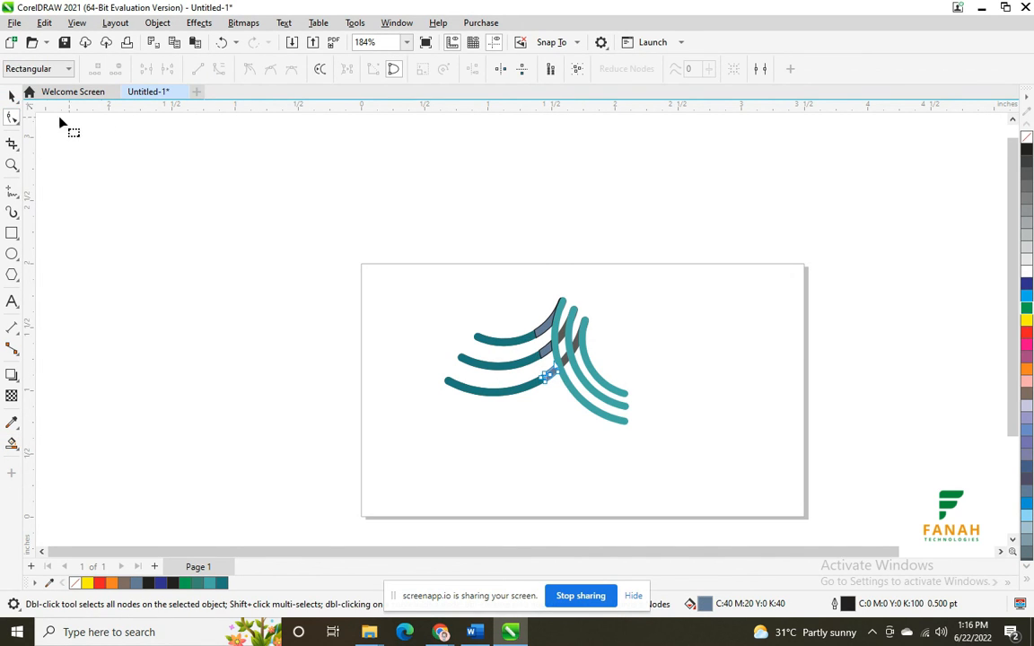
{"action": "left_click", "coordinate": [10, 96]}
{"action": "left_click", "coordinate": [546, 348], "text": "shift"}
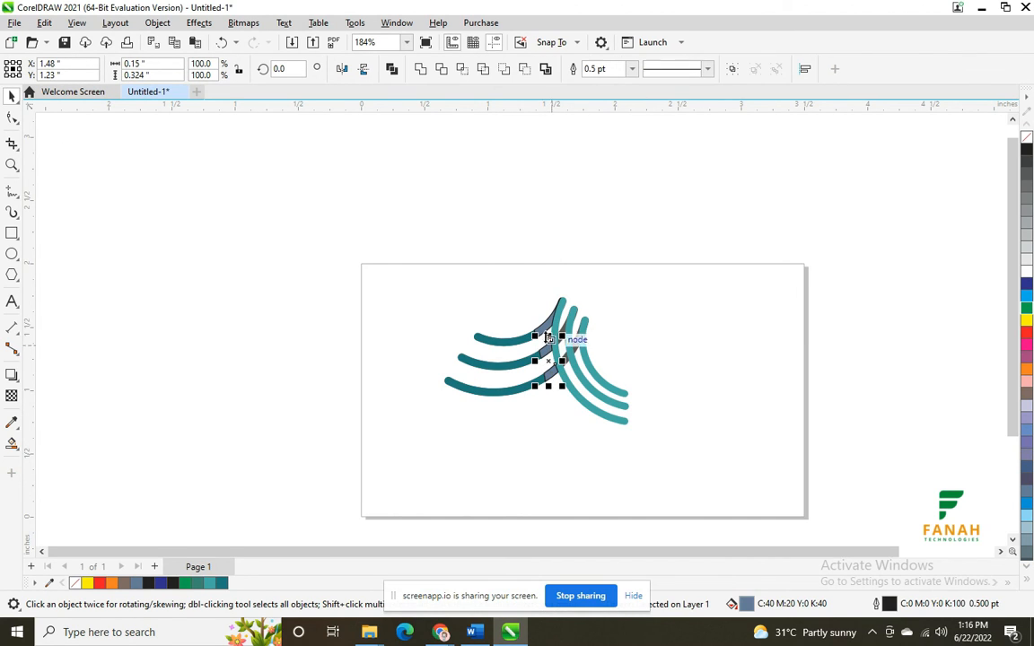
{"action": "left_click", "coordinate": [542, 330], "text": "shift"}
{"action": "right_click", "coordinate": [1027, 139]}
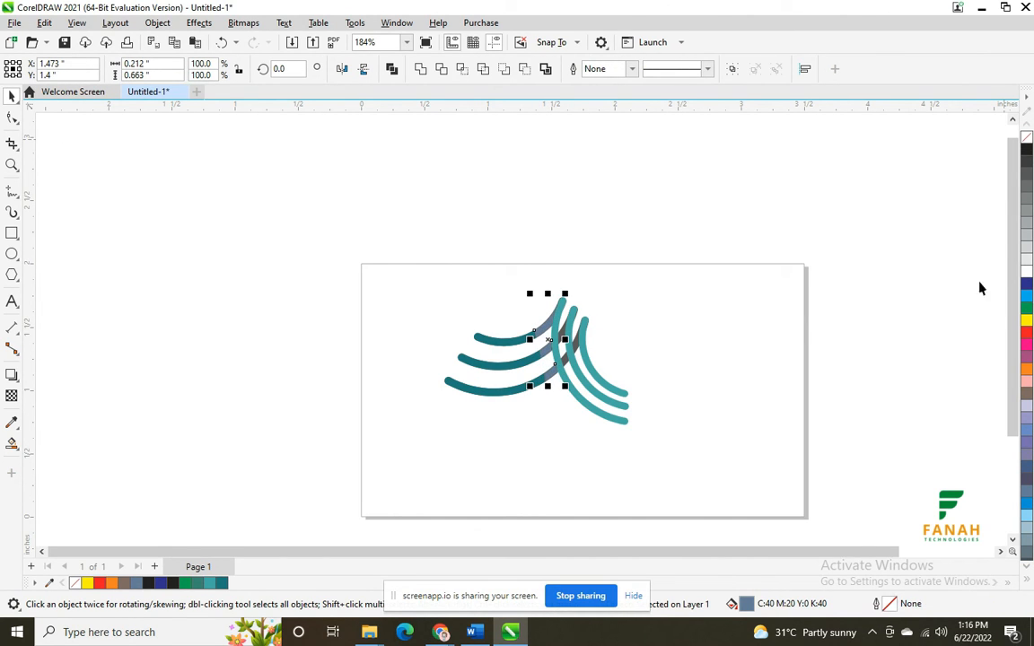
Step: Recolour the three blue-grey segments with a sampled darker teal fill (C89 M42 Y55 K22)
{"action": "double_click", "coordinate": [747, 604]}
{"action": "left_click", "coordinate": [476, 420]}
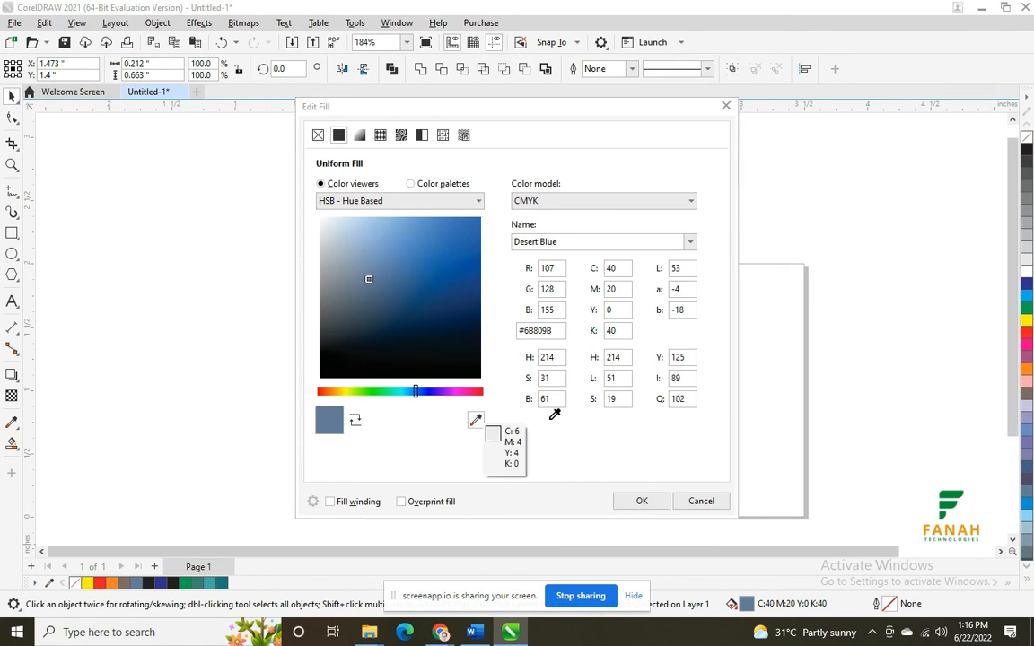
{"action": "left_click", "coordinate": [642, 501]}
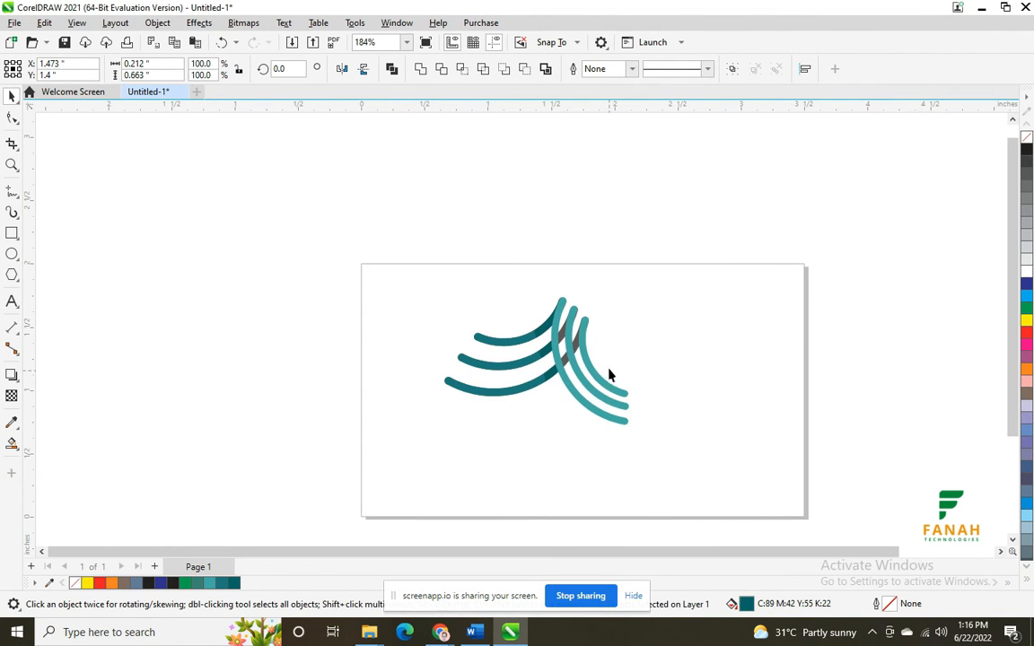
Step: Select the teal segments and the three teal arcs and move them clear of the grey arcs beneath
{"action": "left_click", "coordinate": [17, 96]}
{"action": "left_click", "coordinate": [510, 341], "text": "shift"}
{"action": "left_click", "coordinate": [505, 365], "text": "shift"}
{"action": "left_click", "coordinate": [494, 392], "text": "shift"}
{"action": "left_click", "coordinate": [594, 406], "text": "shift"}
{"action": "left_click", "coordinate": [600, 398], "text": "shift"}
{"action": "left_click", "coordinate": [607, 385], "text": "shift"}
{"action": "left_click_drag", "start_coordinate": [534, 361], "coordinate": [689, 363]}
Step: Delete the leftover grey arcs that lay beneath the coloured pieces
{"action": "left_click_drag", "start_coordinate": [427, 312], "coordinate": [543, 388]}
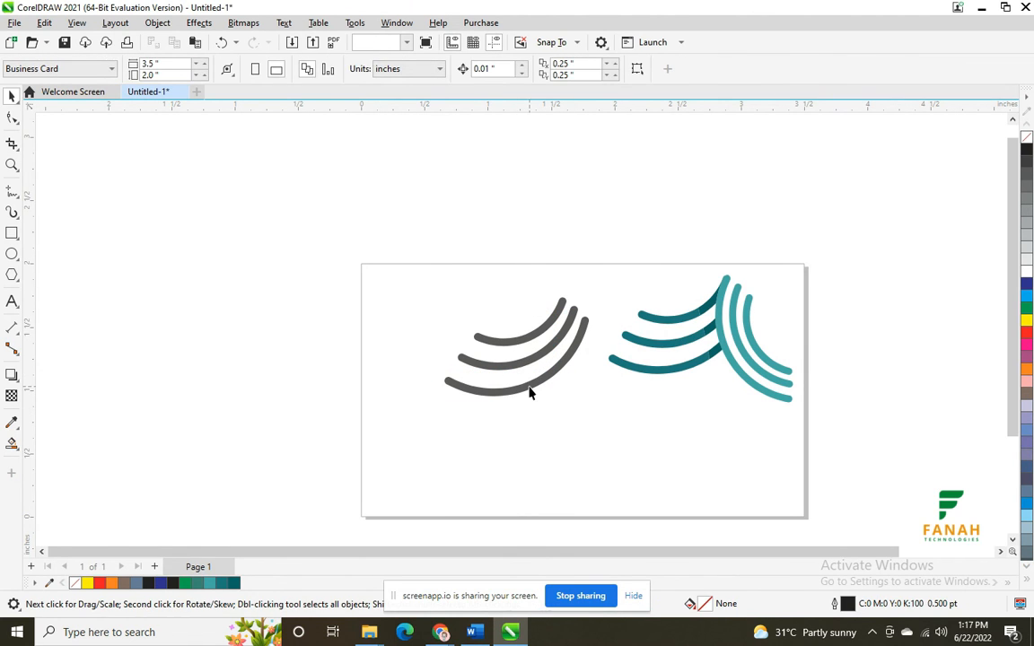
{"action": "left_click", "coordinate": [529, 391]}
{"action": "key", "text": "Delete"}
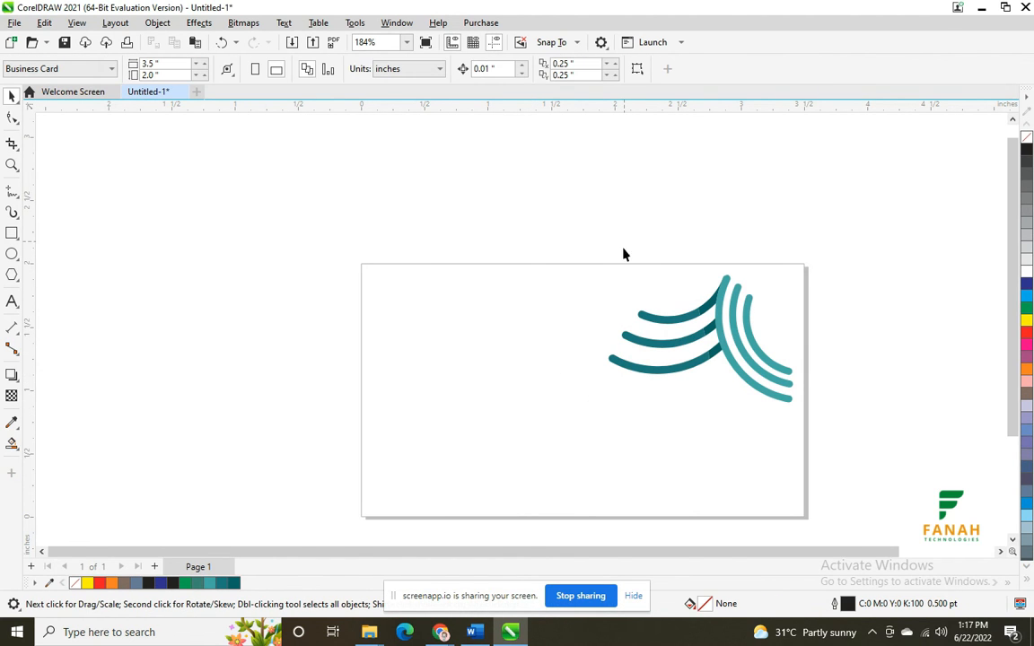
Step: Select all the teal pieces together and move them back to the upper middle of the page
{"action": "left_click_drag", "start_coordinate": [780, 413], "coordinate": [780, 414]}
{"action": "left_click_drag", "start_coordinate": [695, 335], "coordinate": [623, 379]}
{"action": "right_click", "coordinate": [565, 372]}
{"action": "left_click", "coordinate": [609, 398]}
{"action": "left_click", "coordinate": [438, 401]}
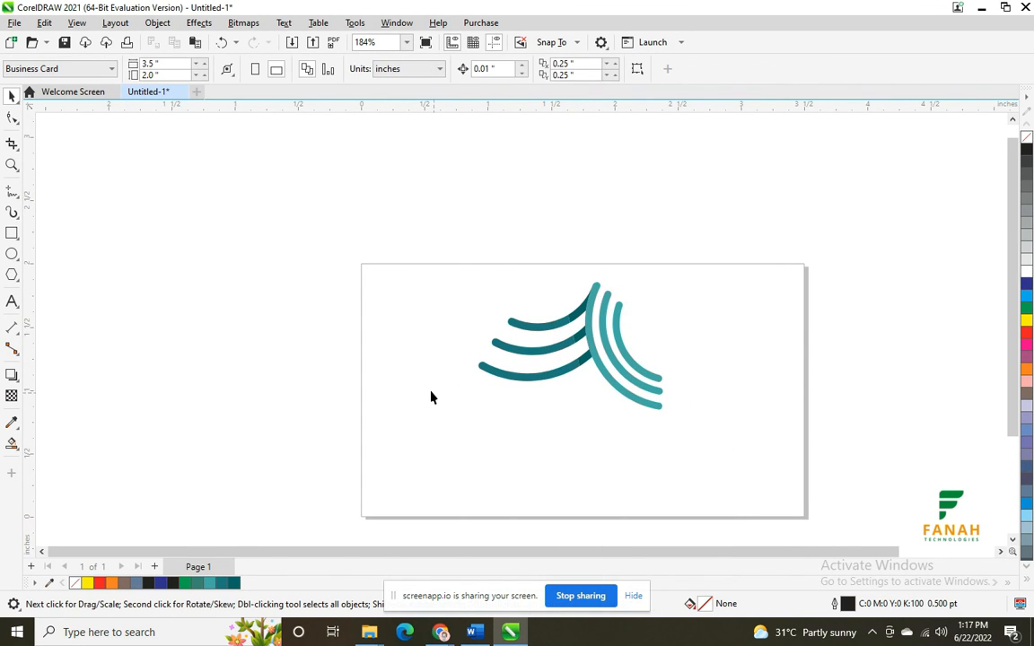
Step: Add the text "Property Dealers" in 24 pt Arial and place it just below the arcs graphic
{"action": "left_click", "coordinate": [12, 302]}
{"action": "left_click", "coordinate": [531, 402]}
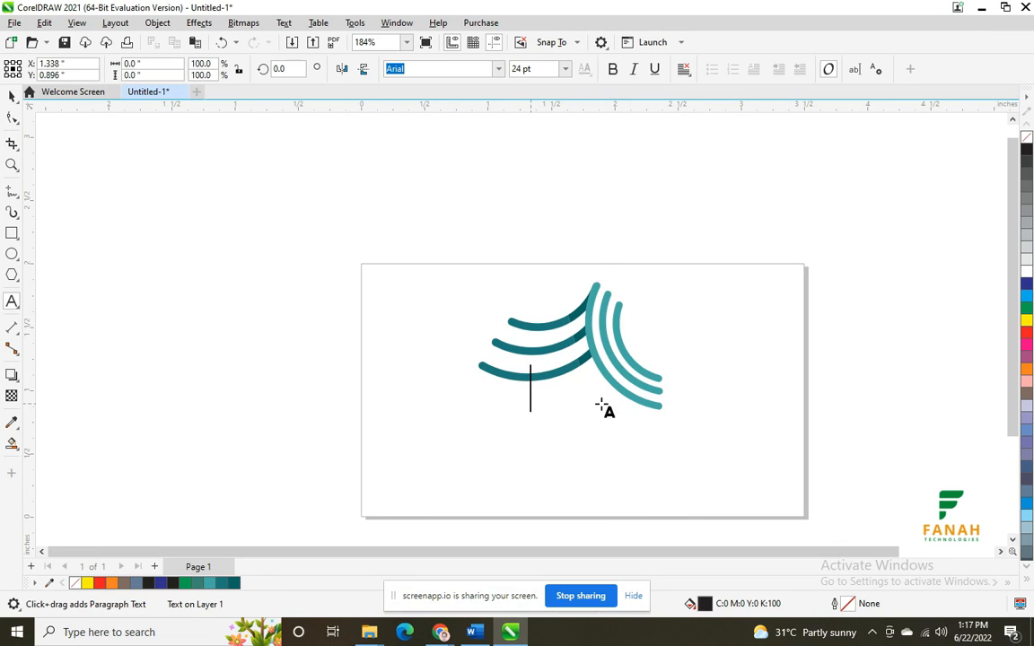
{"action": "type", "text": "Ho"}
{"action": "key", "text": "BackSpace"}
{"action": "key", "text": "BackSpace"}
{"action": "type", "text": "P"}
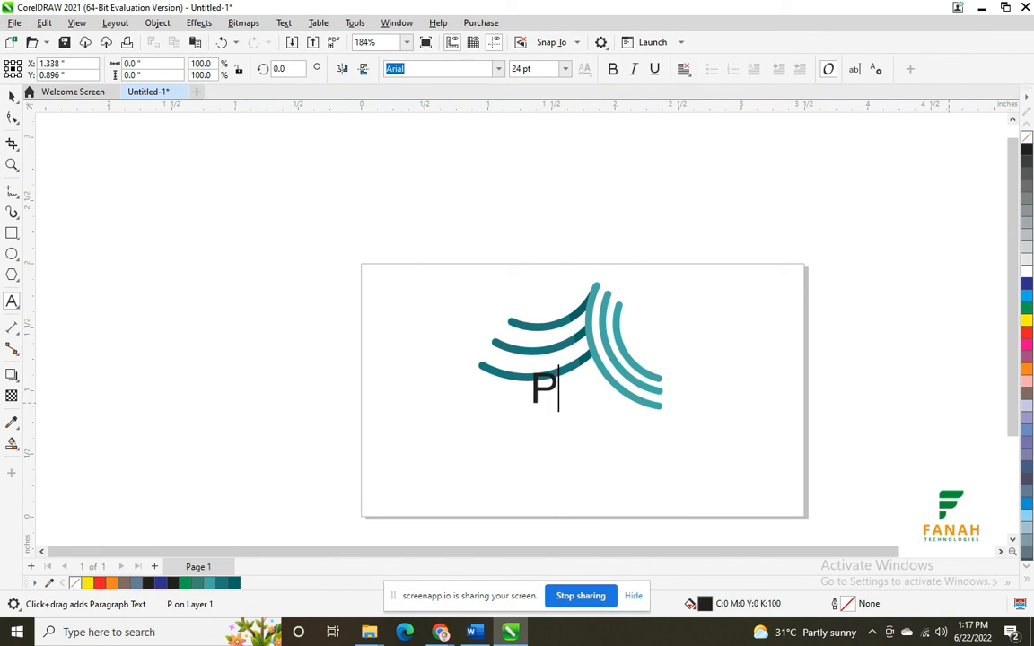
{"action": "type", "text": "ropertu"}
{"action": "key", "text": "BackSpace"}
{"action": "key", "text": "BackSpace"}
{"action": "type", "text": "y"}
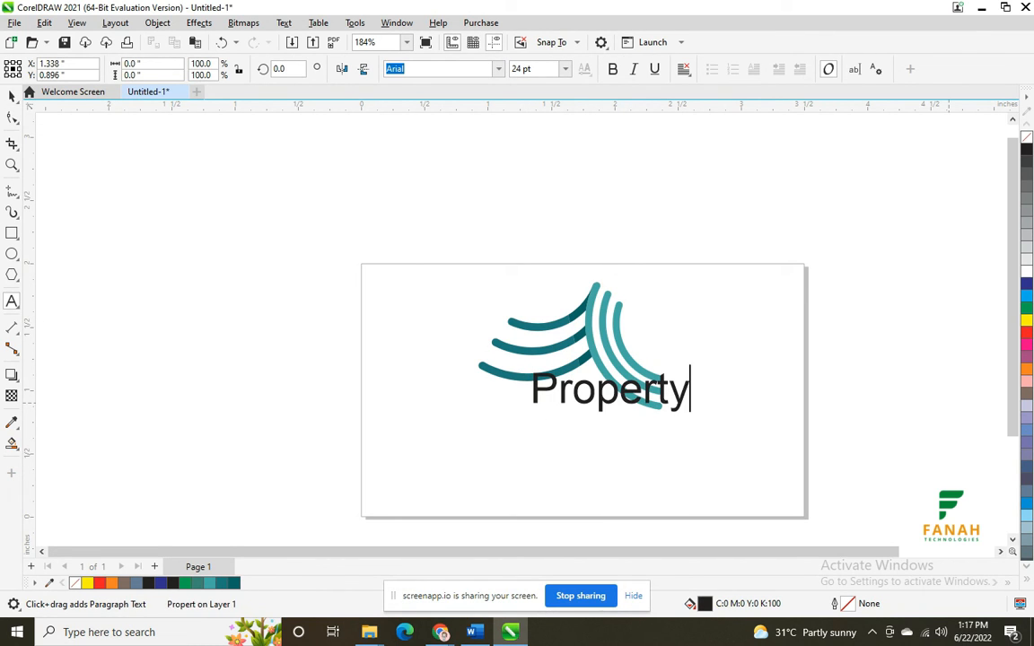
{"action": "type", "text": " Deal"}
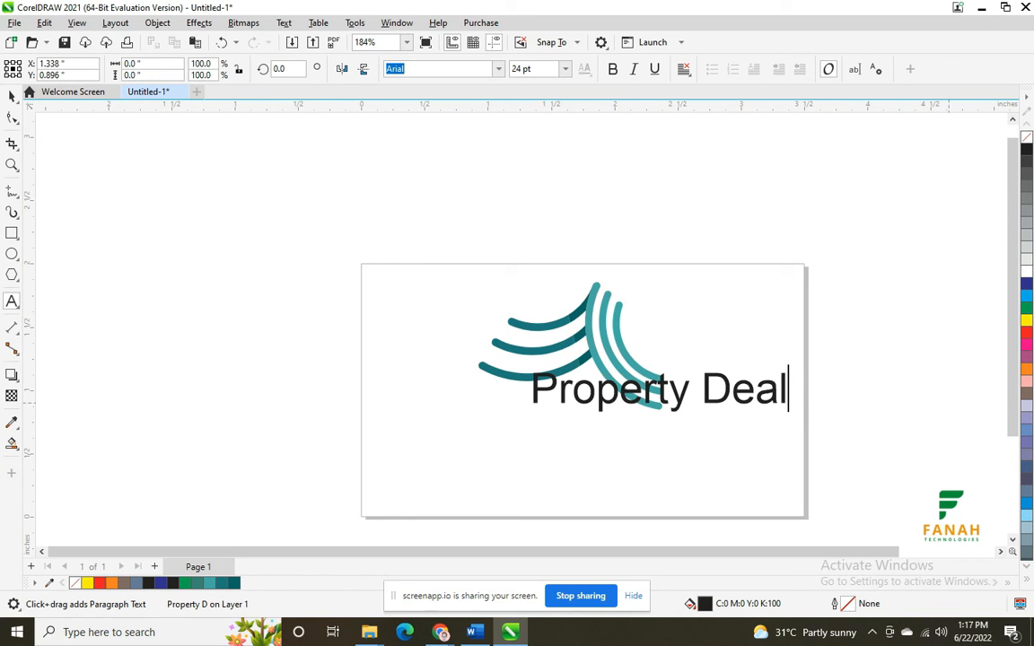
{"action": "type", "text": "ers"}
{"action": "key", "text": "Escape"}
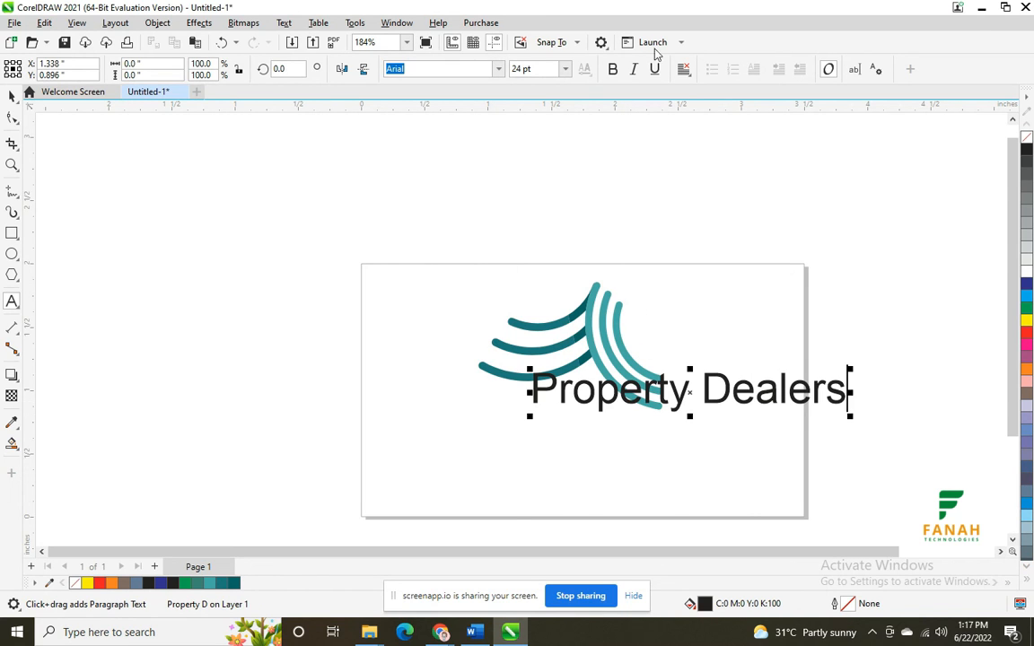
{"action": "left_click_drag", "start_coordinate": [690, 392], "coordinate": [598, 426]}
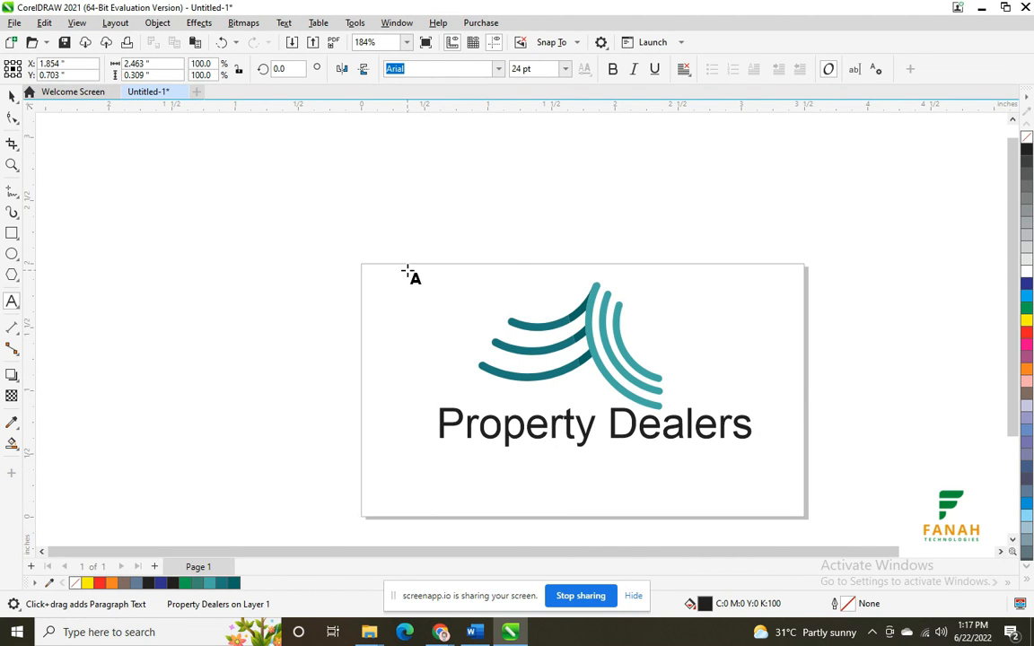
Step: Set the font of the whole "Property Dealers" text to Arial Rounded MT Bold
{"action": "key", "text": "ctrl+t"}
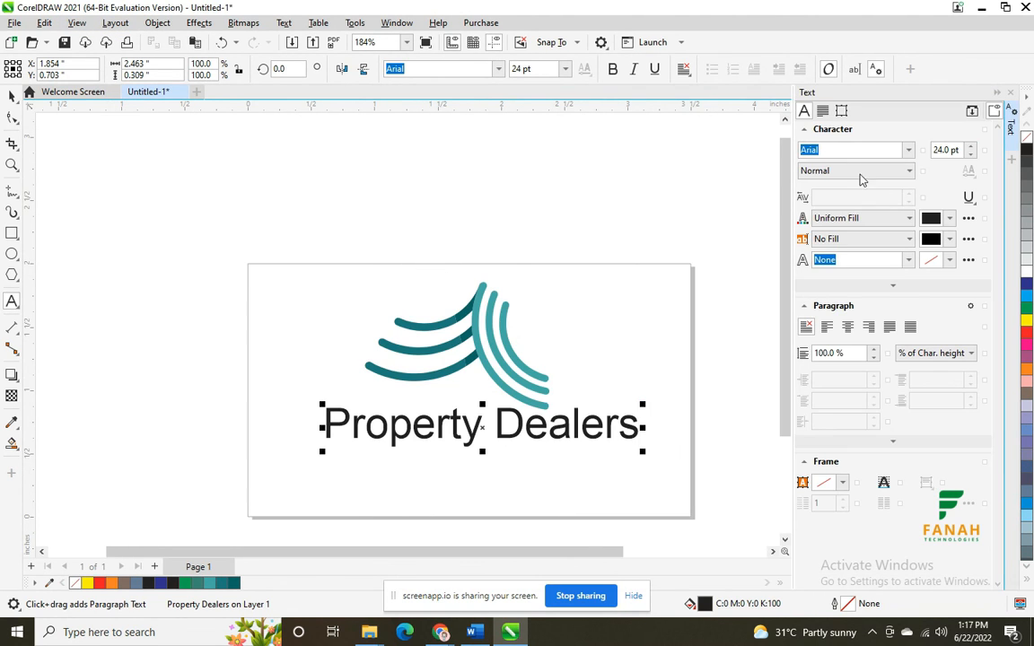
{"action": "left_click", "coordinate": [908, 150]}
{"action": "left_click", "coordinate": [879, 292]}
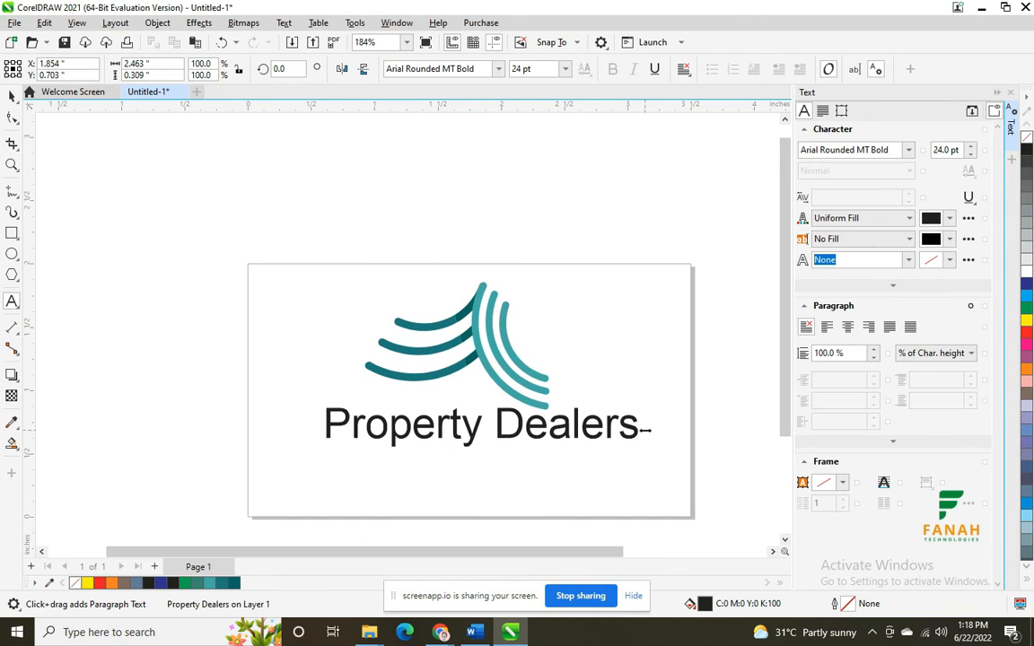
{"action": "left_click_drag", "start_coordinate": [635, 429], "coordinate": [320, 423]}
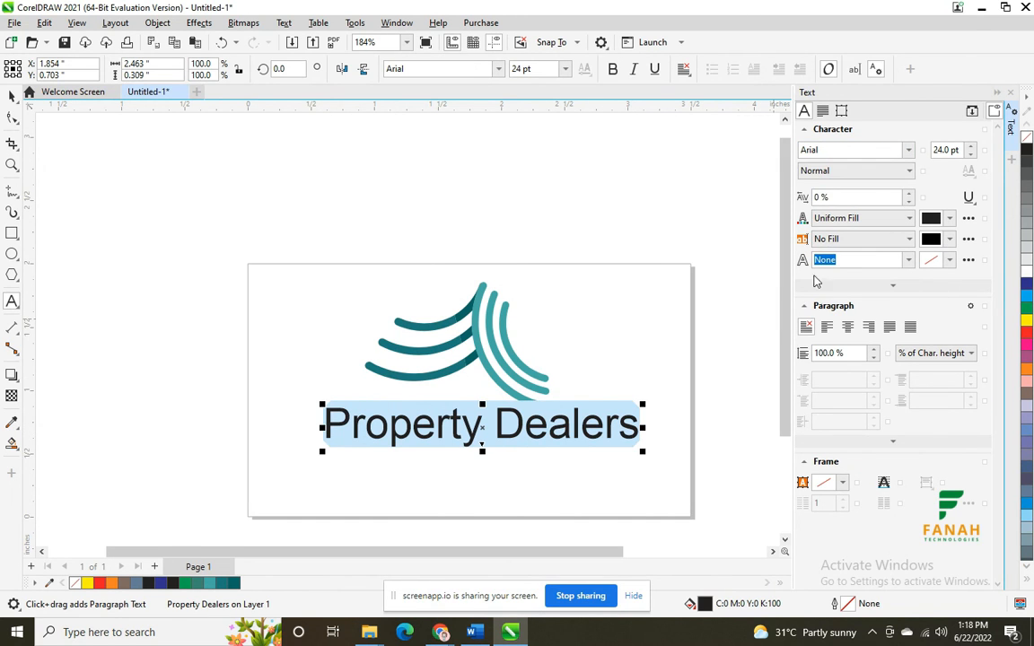
{"action": "left_click", "coordinate": [909, 150]}
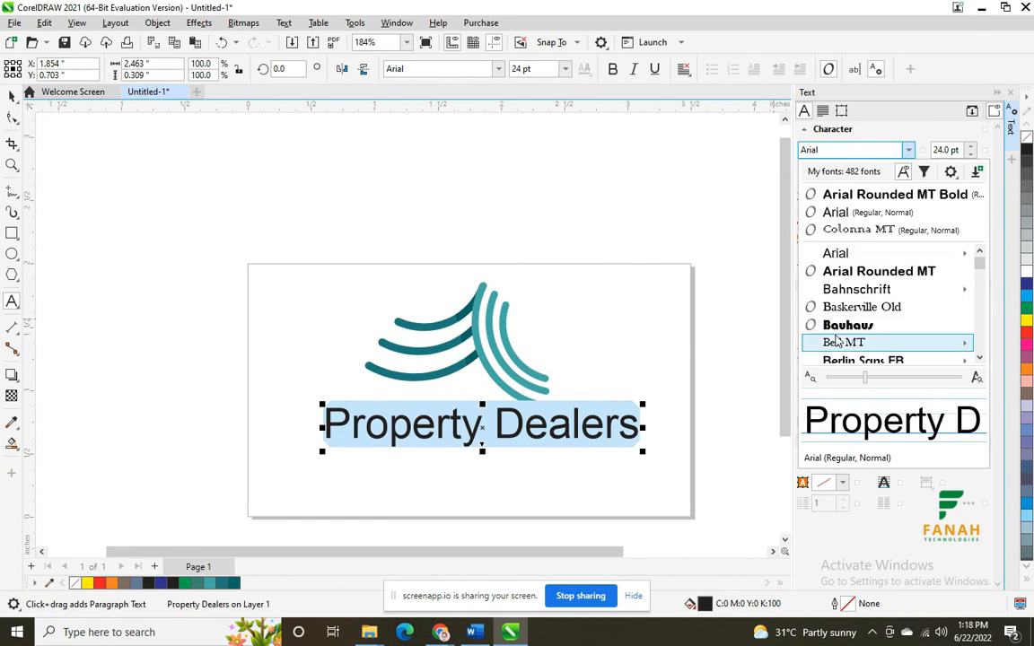
{"action": "left_click", "coordinate": [859, 284]}
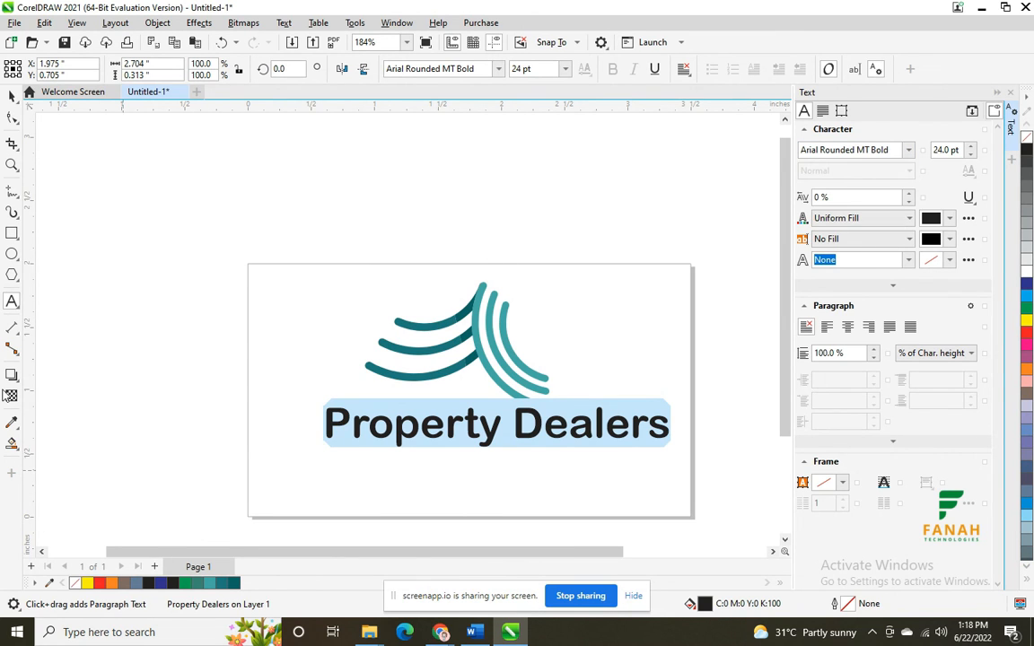
Step: Scale the "Property Dealers" text down to about 10 pt and place it beneath the arcs
{"action": "left_click", "coordinate": [11, 96]}
{"action": "left_click_drag", "start_coordinate": [674, 452], "coordinate": [474, 429]}
{"action": "left_click_drag", "start_coordinate": [395, 422], "coordinate": [430, 413]}
Step: Colour only the word "Dealers" in the sampled darkest teal
{"action": "left_click", "coordinate": [448, 410]}
{"action": "double_click", "coordinate": [477, 406]}
{"action": "double_click", "coordinate": [476, 406]}
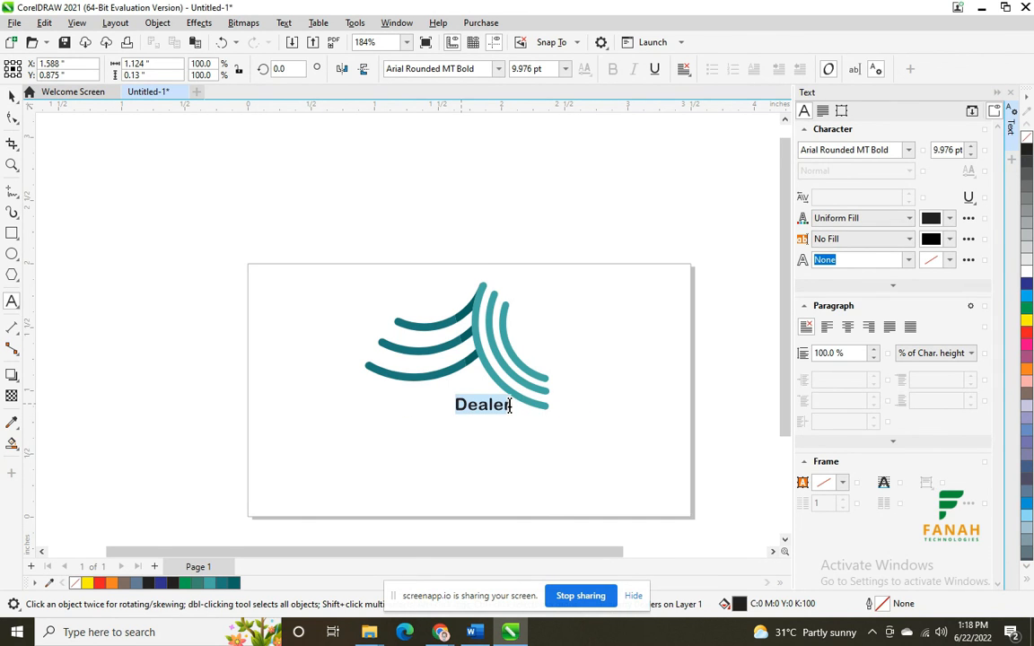
{"action": "left_click", "coordinate": [235, 584]}
{"action": "left_click", "coordinate": [346, 445]}
{"action": "scroll", "coordinate": [653, 365], "scroll_direction": "down", "scroll_amount": 1}
{"action": "left_click", "coordinate": [12, 100]}
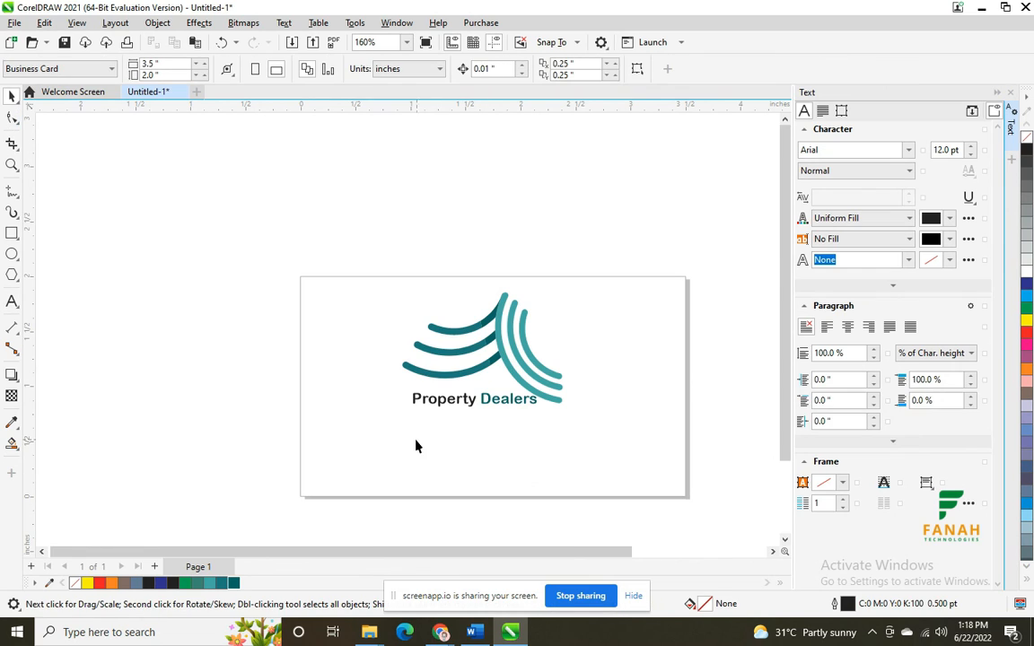